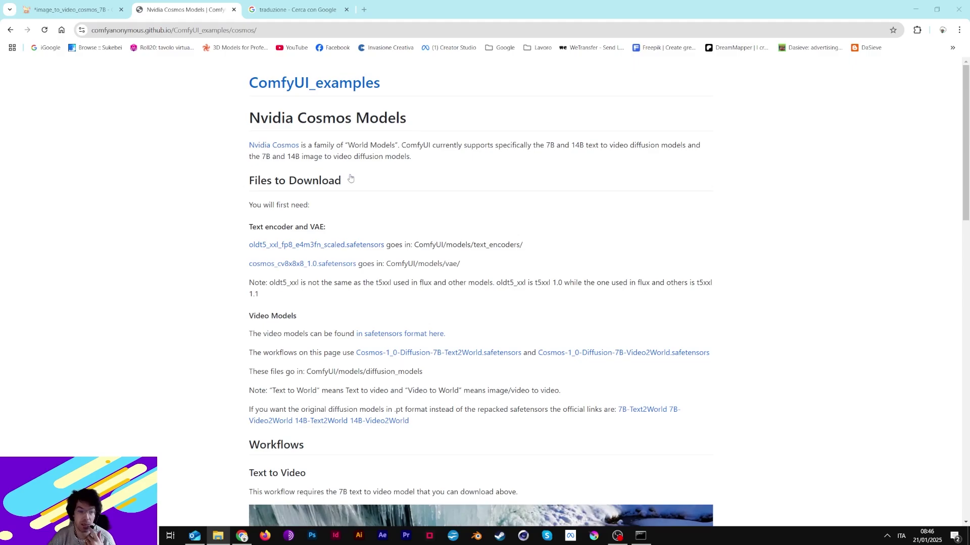
- Review the Nvidia Cosmos page's Text to Video and Image to Video examples and its list of files to download
{"action": "scroll", "coordinate": [452, 236], "scroll_direction": "down", "scroll_amount": 7}
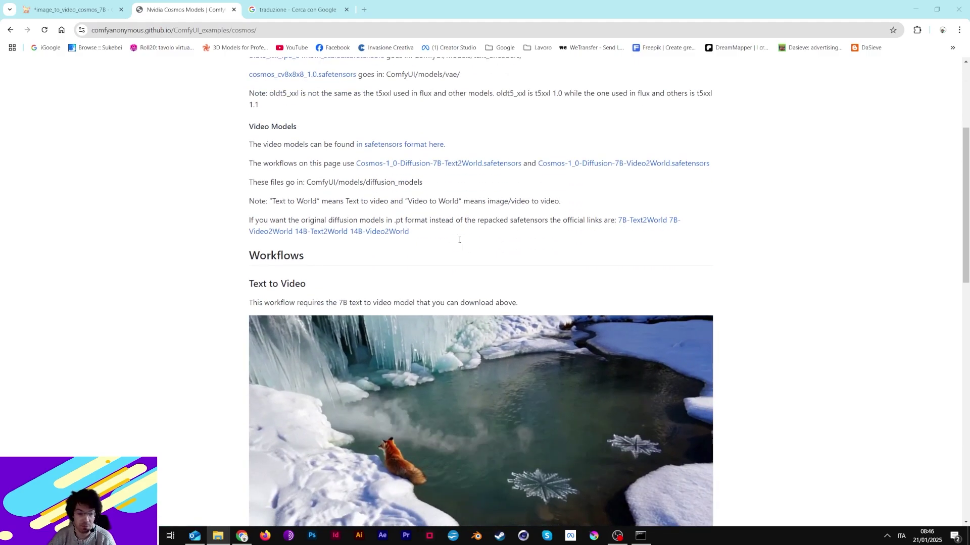
{"action": "scroll", "coordinate": [460, 239], "scroll_direction": "up", "scroll_amount": 1}
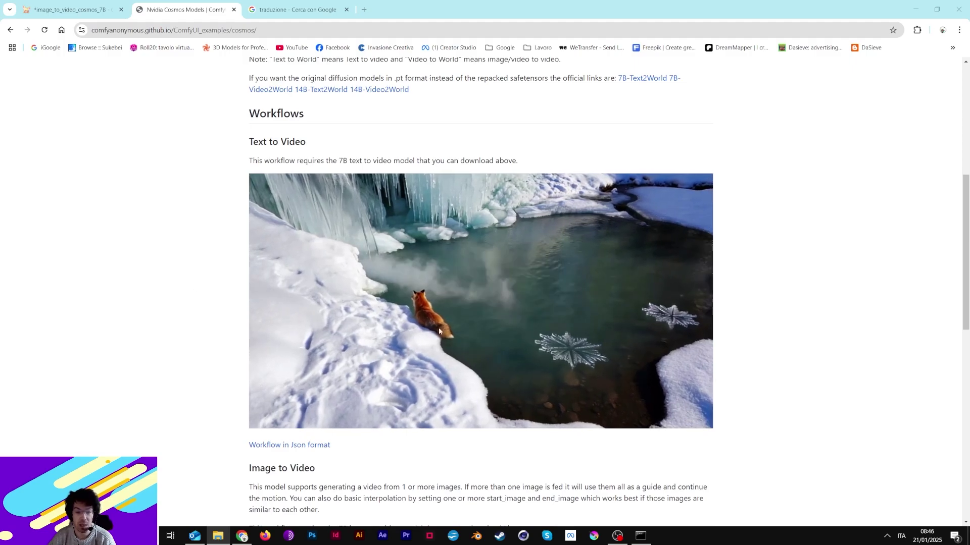
{"action": "scroll", "coordinate": [365, 309], "scroll_direction": "down", "scroll_amount": 4}
{"action": "scroll", "coordinate": [366, 309], "scroll_direction": "down", "scroll_amount": 8}
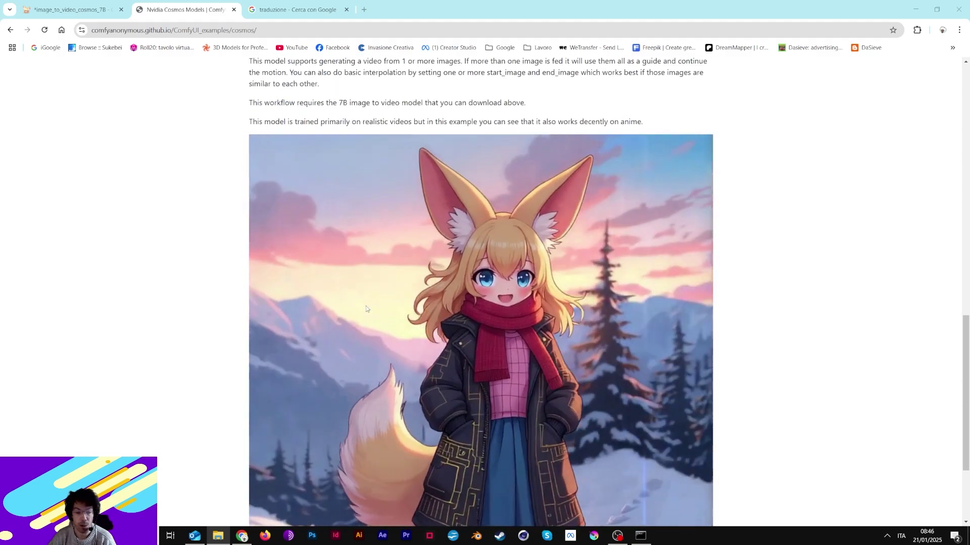
{"action": "scroll", "coordinate": [454, 283], "scroll_direction": "up", "scroll_amount": 3}
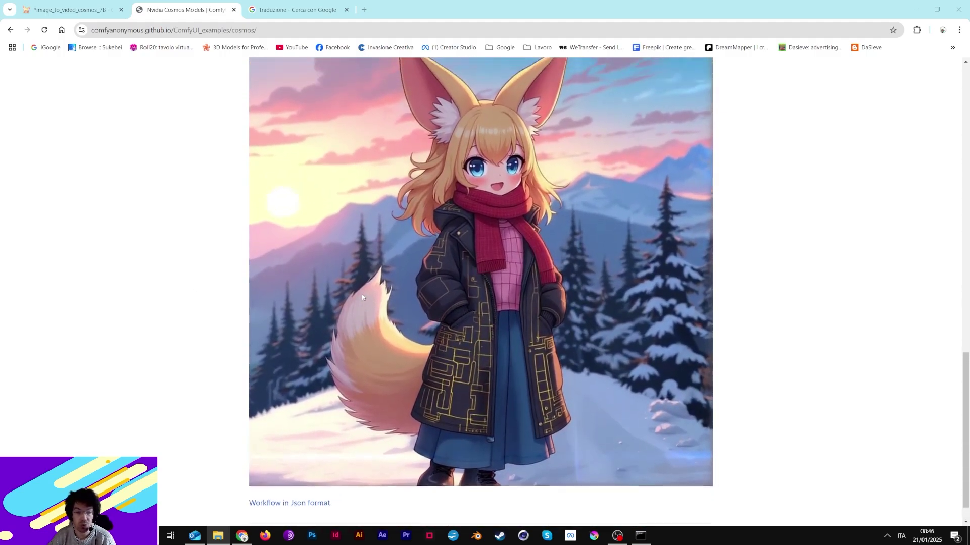
{"action": "scroll", "coordinate": [493, 265], "scroll_direction": "up", "scroll_amount": 5}
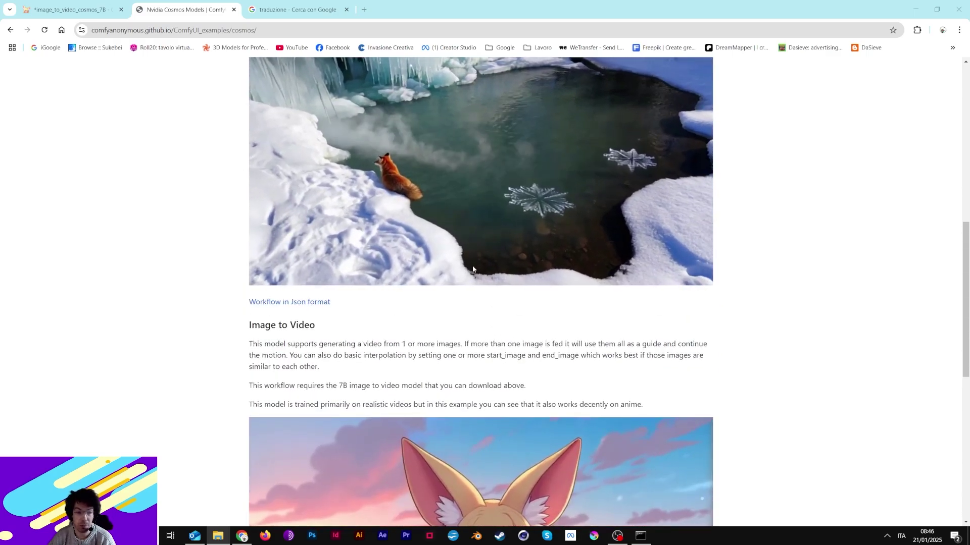
{"action": "scroll", "coordinate": [405, 273], "scroll_direction": "down", "scroll_amount": 6}
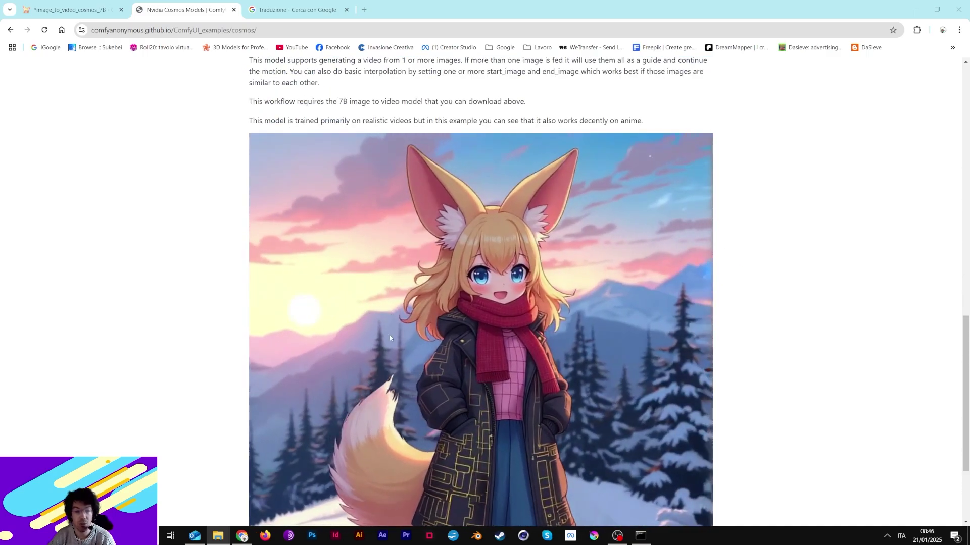
{"action": "scroll", "coordinate": [432, 344], "scroll_direction": "up", "scroll_amount": 15}
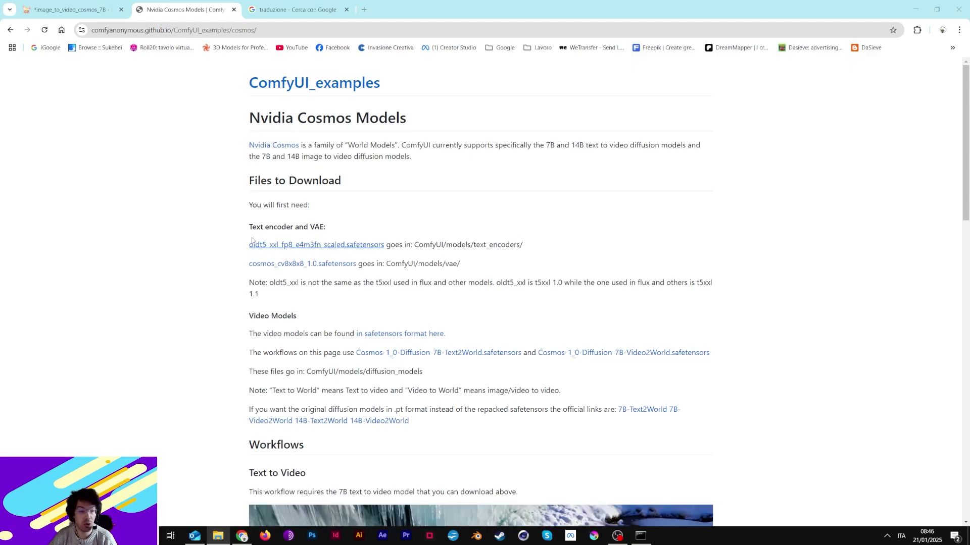
{"action": "scroll", "coordinate": [341, 212], "scroll_direction": "down", "scroll_amount": 1}
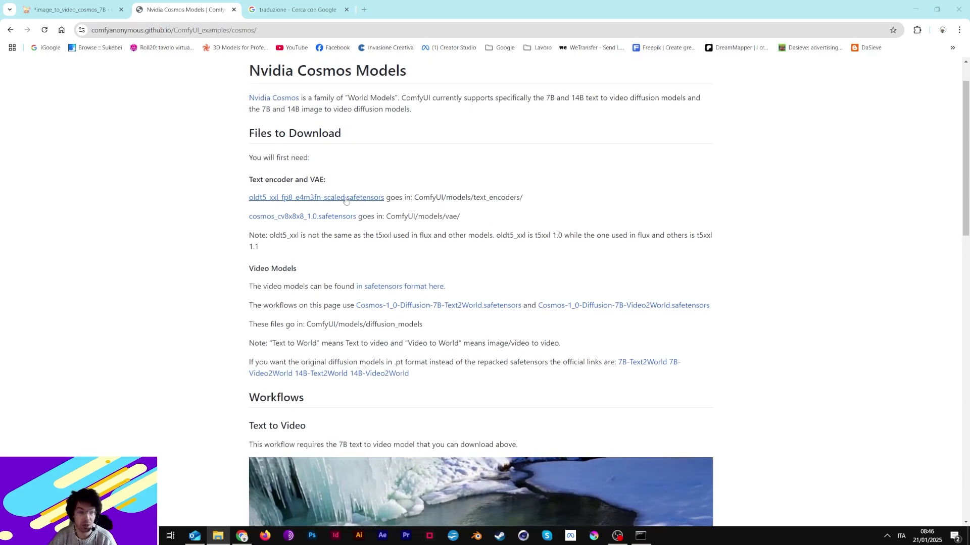
{"action": "left_click", "coordinate": [249, 198]}
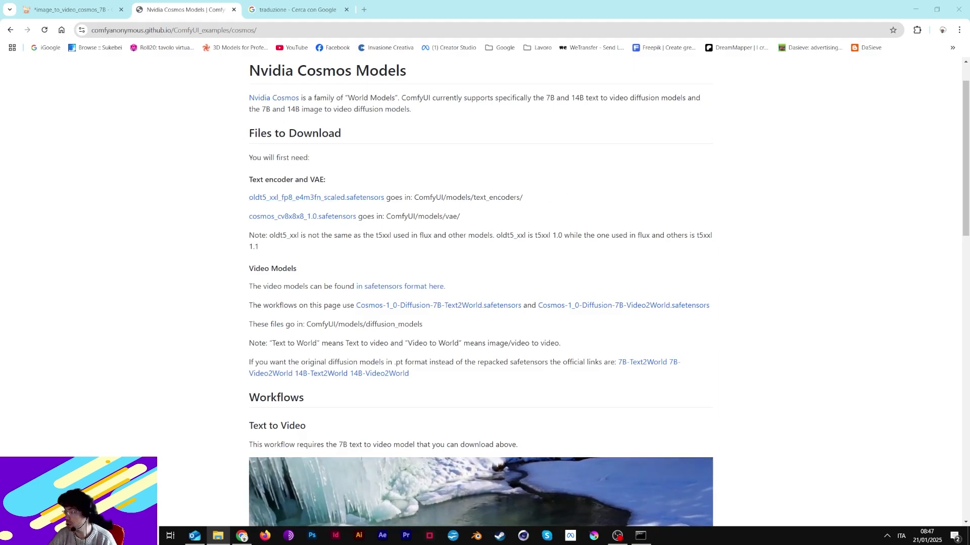
- In File Explorer, check the text encoder file in ComfyUI's models/text_encoders folder, starting from the SDXL folder, and put the window away
{"action": "left_click_drag", "start_coordinate": [969, 96], "coordinate": [380, 62]}
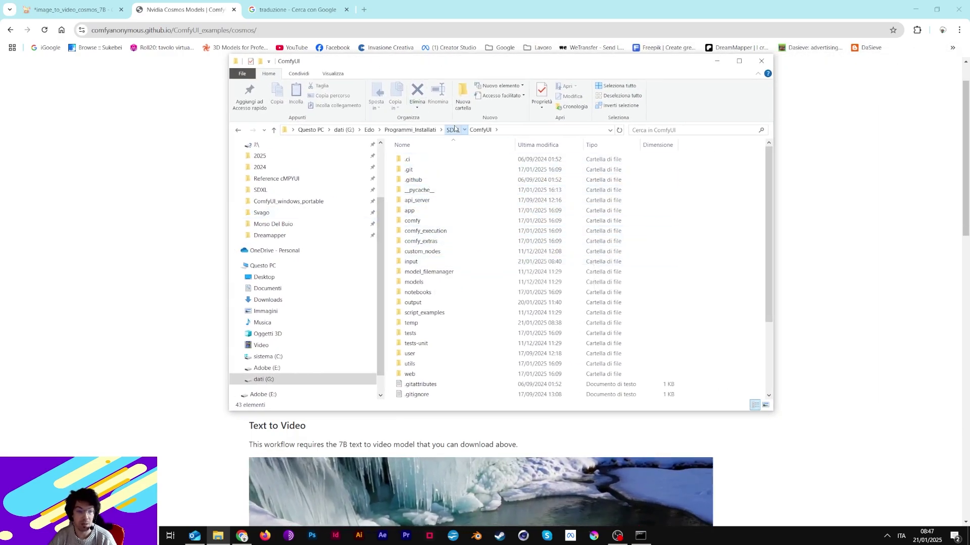
{"action": "left_click", "coordinate": [453, 130]}
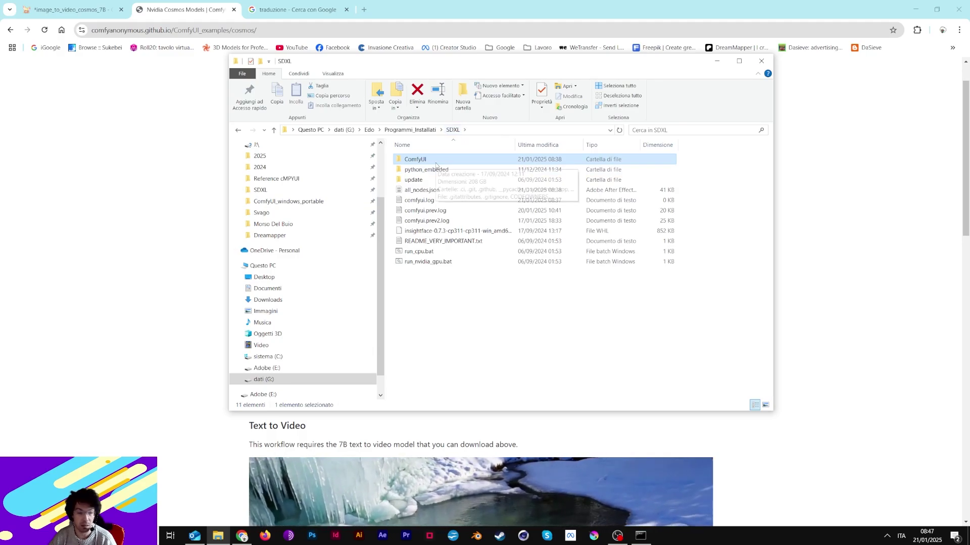
{"action": "double_click", "coordinate": [412, 160]}
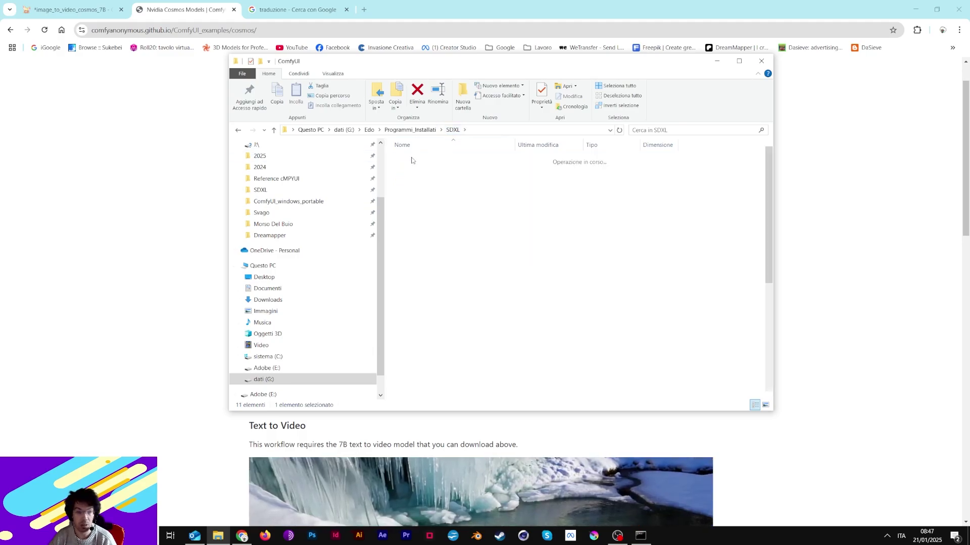
{"action": "double_click", "coordinate": [435, 283]}
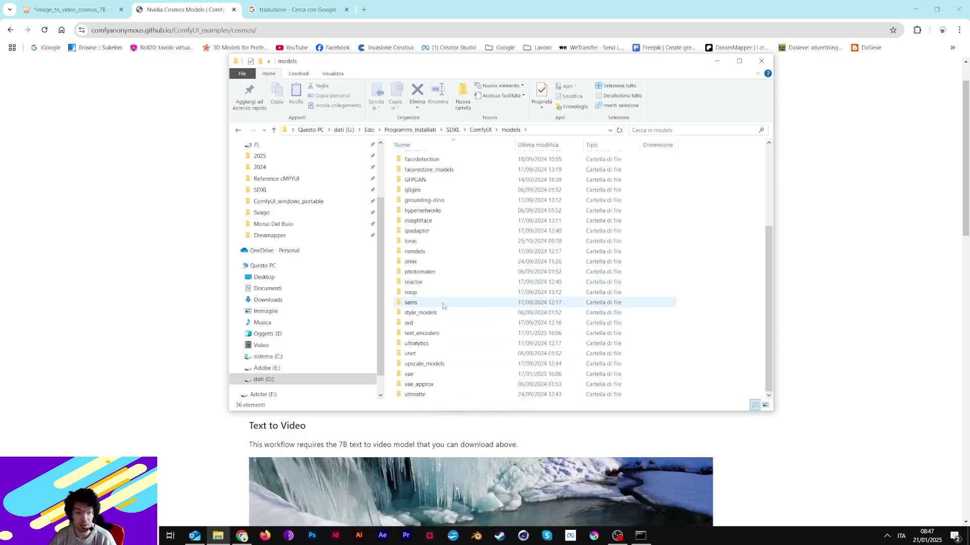
{"action": "scroll", "coordinate": [426, 339], "scroll_direction": "down", "scroll_amount": 4}
{"action": "double_click", "coordinate": [425, 337]}
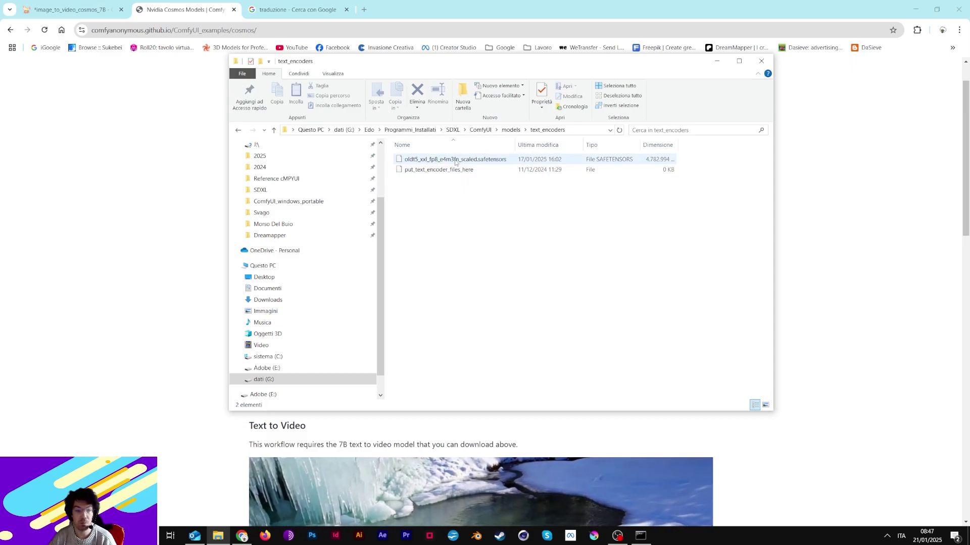
{"action": "left_click_drag", "start_coordinate": [404, 63], "coordinate": [350, 107]}
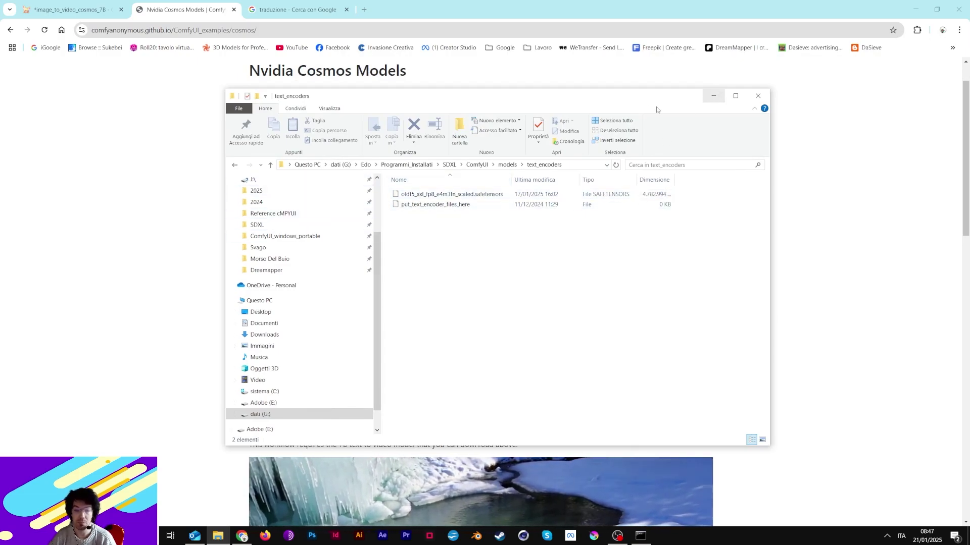
{"action": "left_click", "coordinate": [713, 95]}
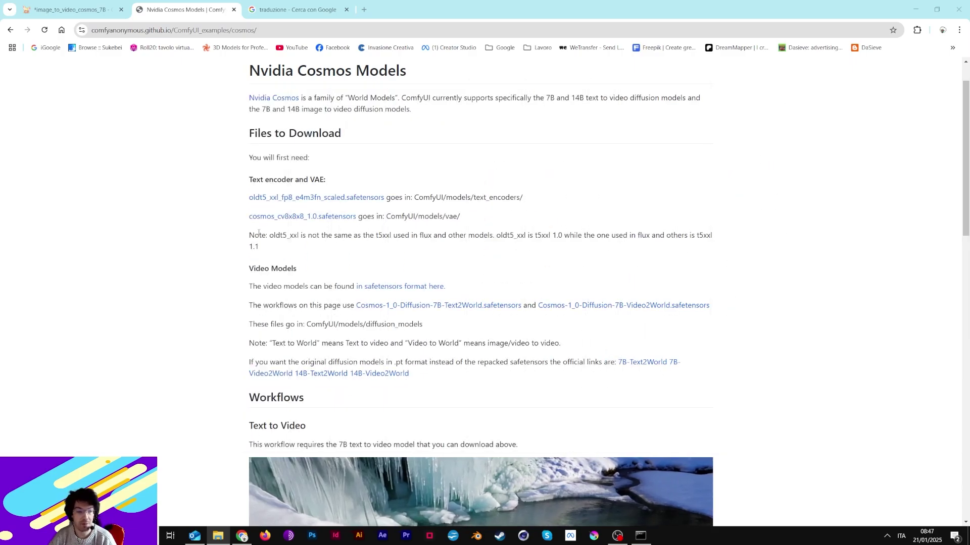
- Check the cosmos_cv8x8x8_1.0.safetensors file in ComfyUI's models/vae folder in File Explorer and move the window aside
{"action": "key", "text": "alt+Tab"}
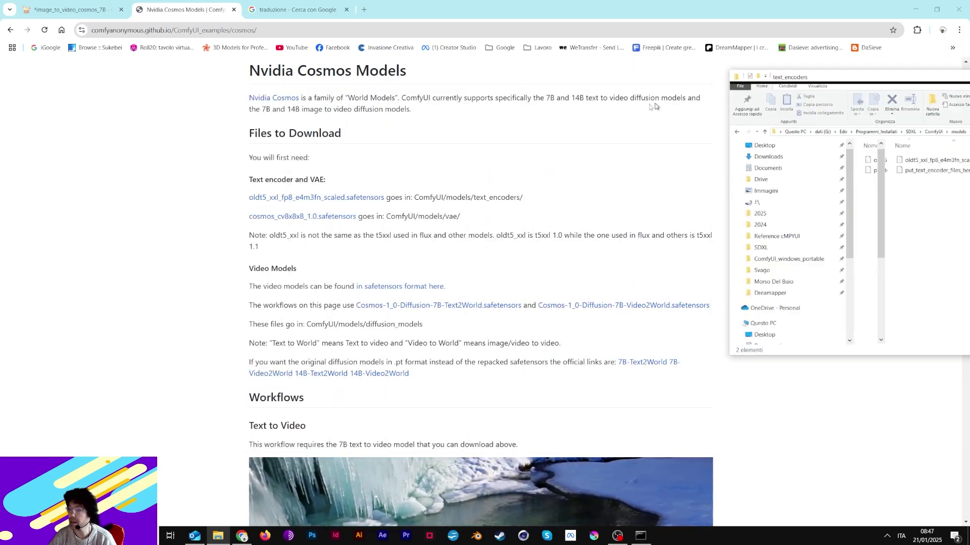
{"action": "left_click", "coordinate": [563, 159]}
{"action": "scroll", "coordinate": [485, 353], "scroll_direction": "down", "scroll_amount": 2}
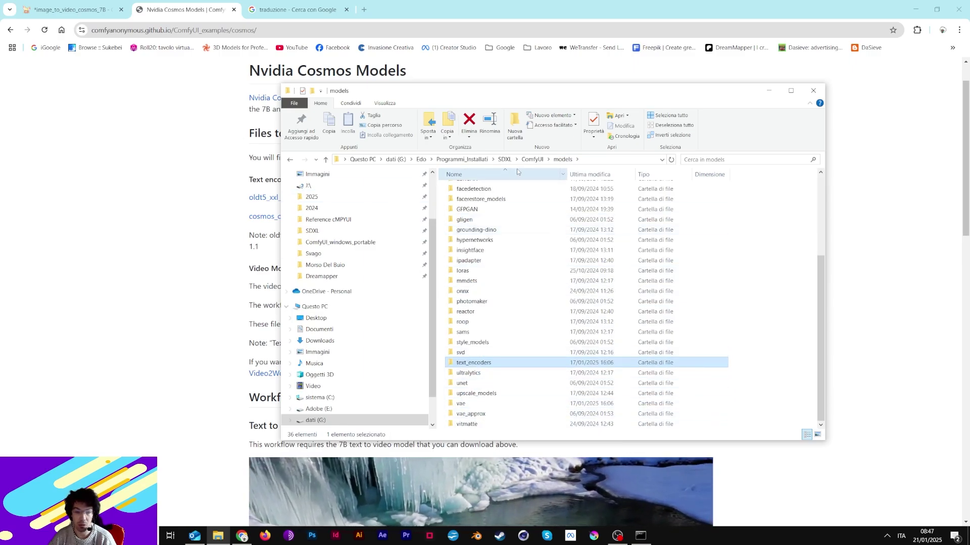
{"action": "double_click", "coordinate": [486, 404]}
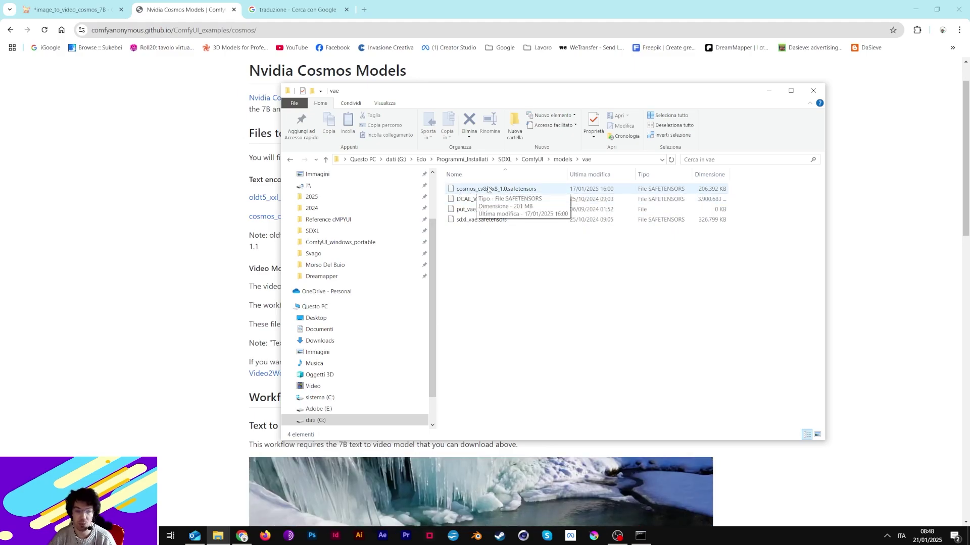
{"action": "key", "text": "super+Right"}
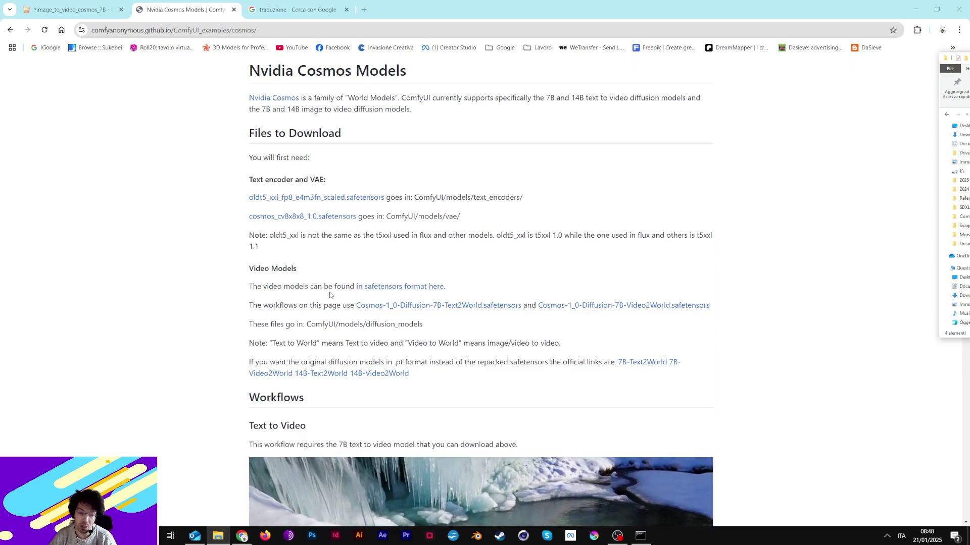
- In the browser, open the linked safetensors video model repository and examine the 7B and 14B Cosmos files, keeping the folder window clear
{"action": "left_click", "coordinate": [375, 292]}
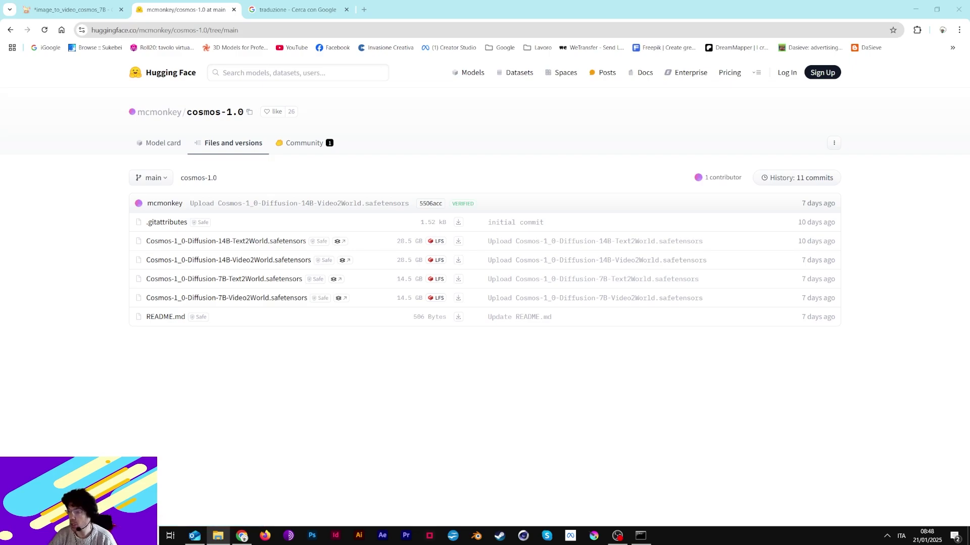
{"action": "left_click_drag", "start_coordinate": [969, 106], "coordinate": [506, 106]}
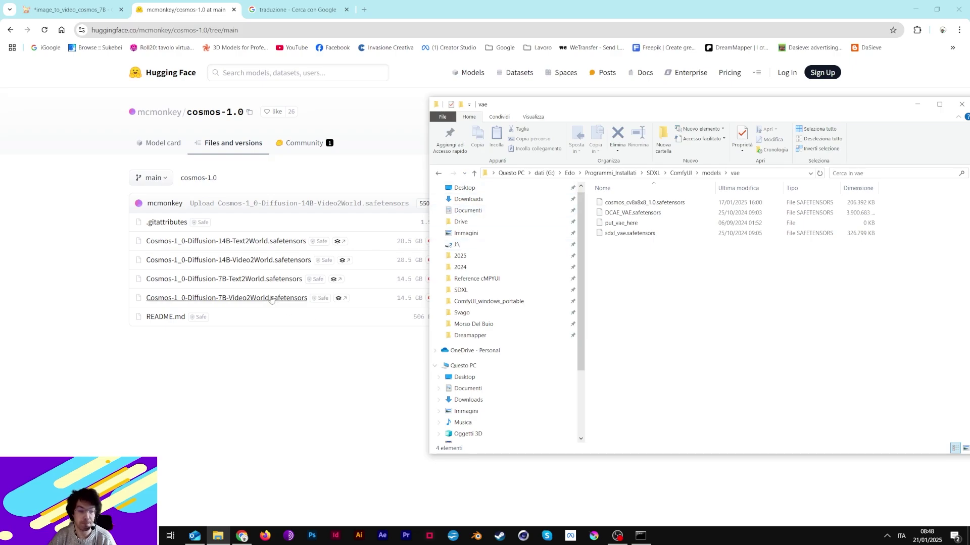
{"action": "left_click_drag", "start_coordinate": [491, 108], "coordinate": [550, 97]}
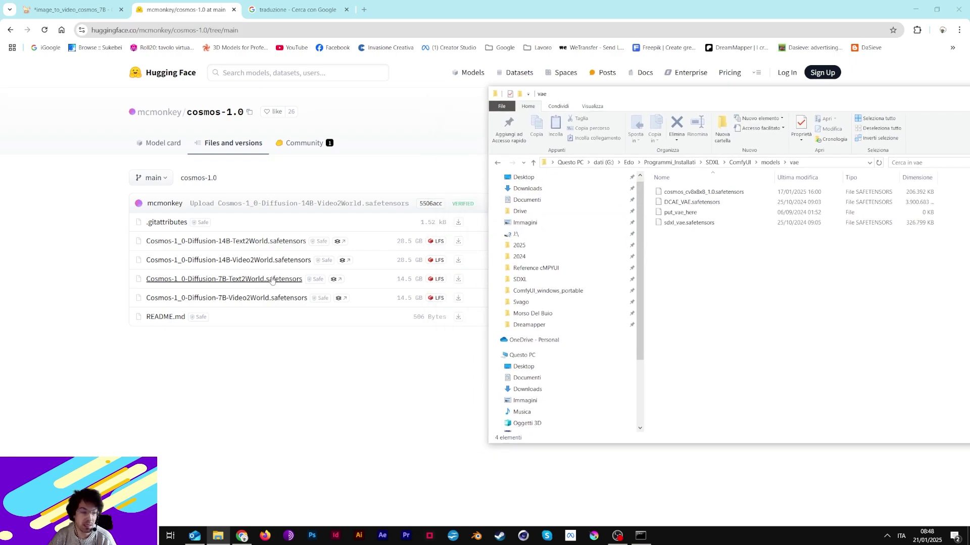
{"action": "key", "text": "alt+Tab"}
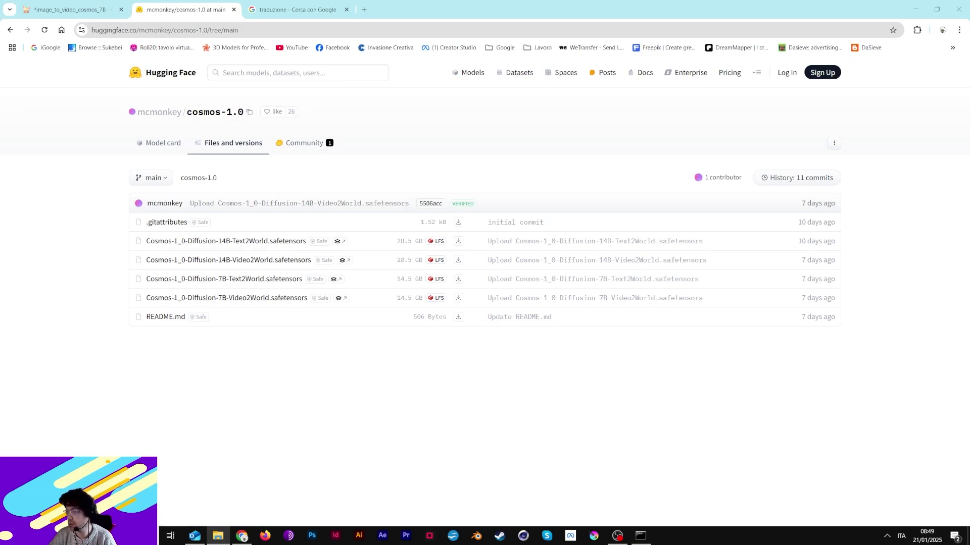
- Switch to File Explorer and open the checkpoints folder inside ComfyUI's models folder
{"action": "key", "text": "alt+Tab"}
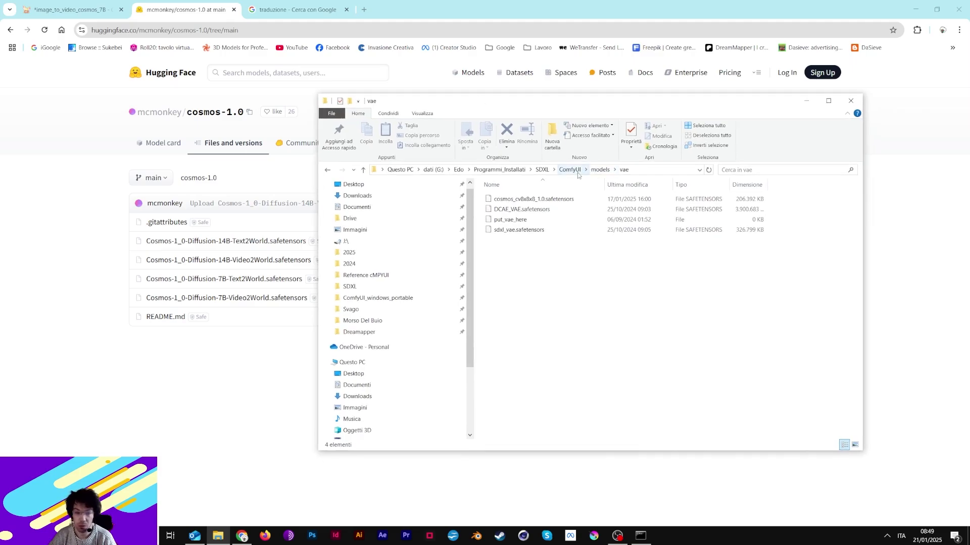
{"action": "left_click", "coordinate": [570, 170]}
{"action": "double_click", "coordinate": [533, 319]}
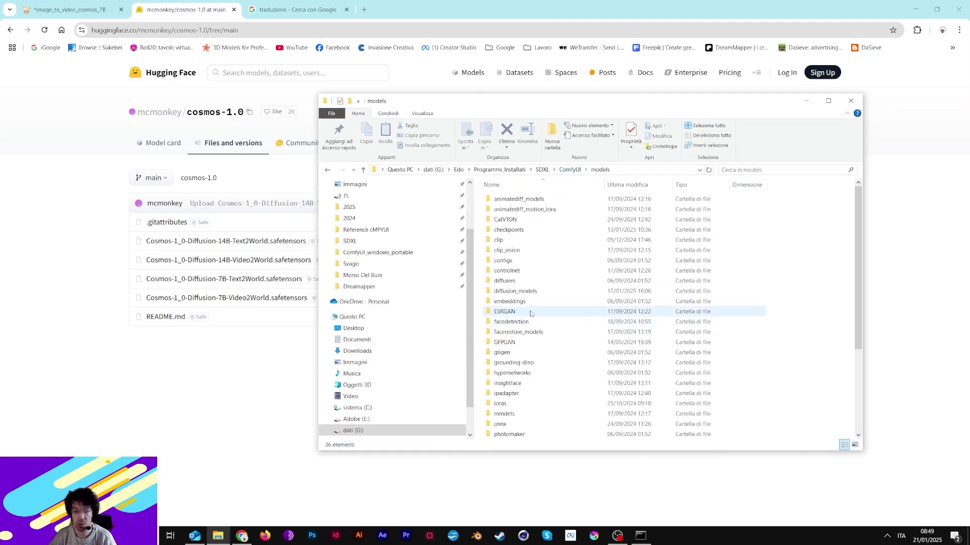
{"action": "double_click", "coordinate": [538, 230]}
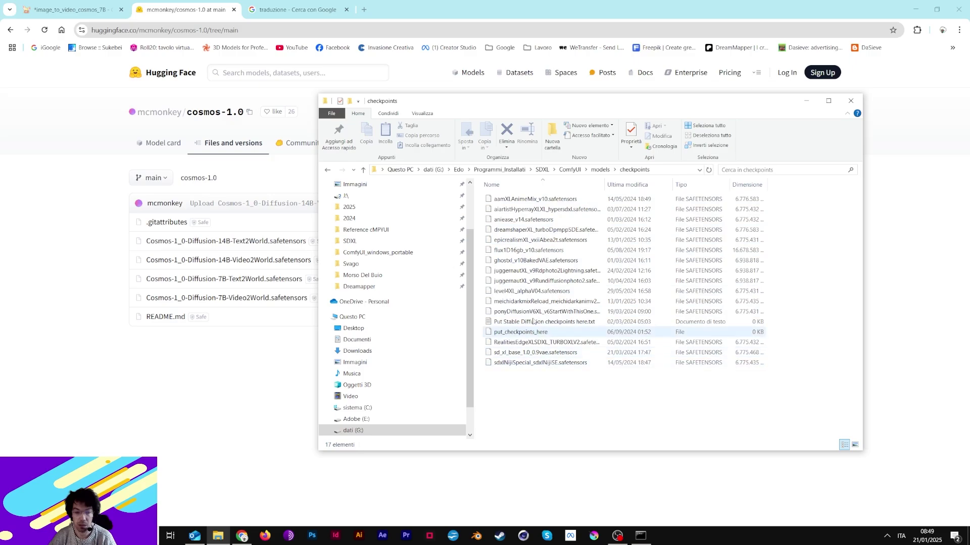
- Return to the Nvidia Cosmos page for the target folder, and open models/diffusion_models in File Explorer to check the Cosmos models
{"action": "left_click", "coordinate": [10, 30]}
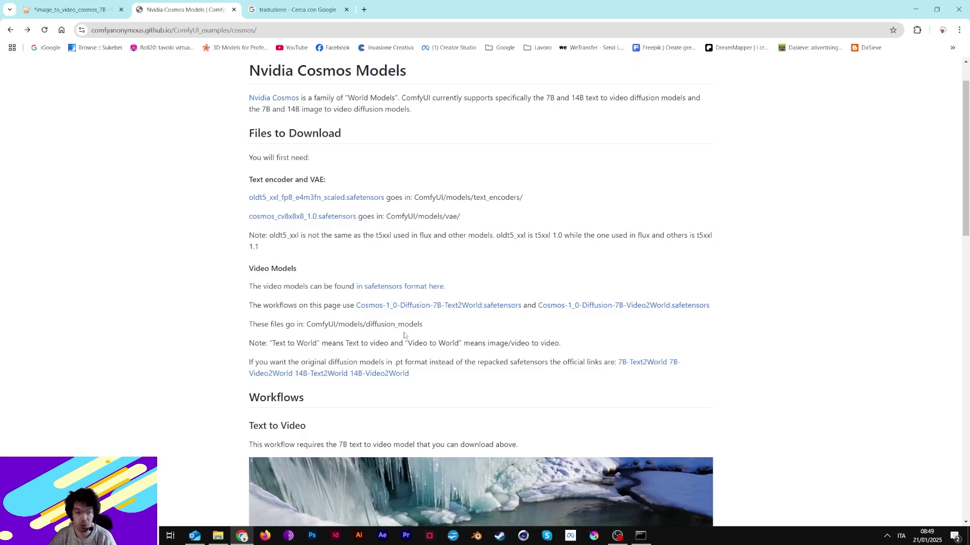
{"action": "left_click", "coordinate": [219, 536]}
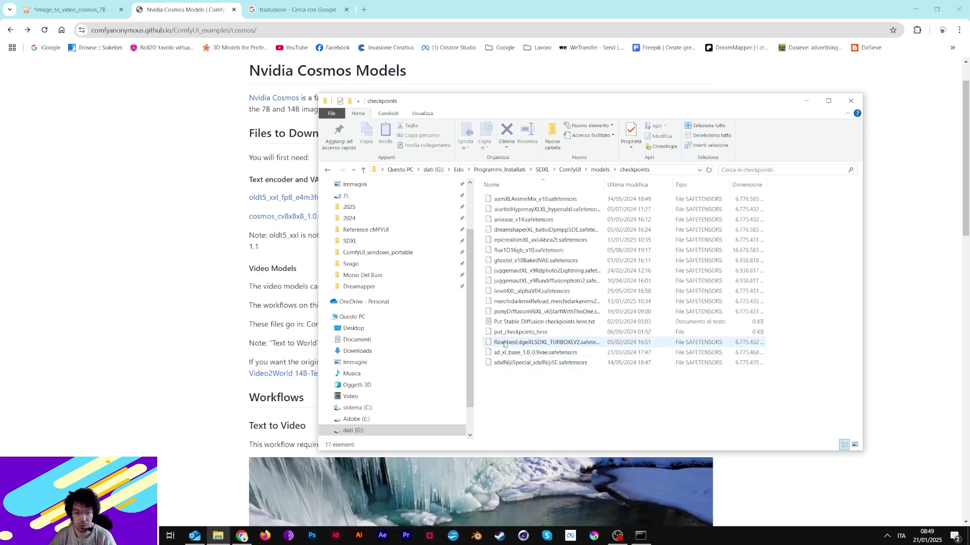
{"action": "left_click", "coordinate": [599, 170]}
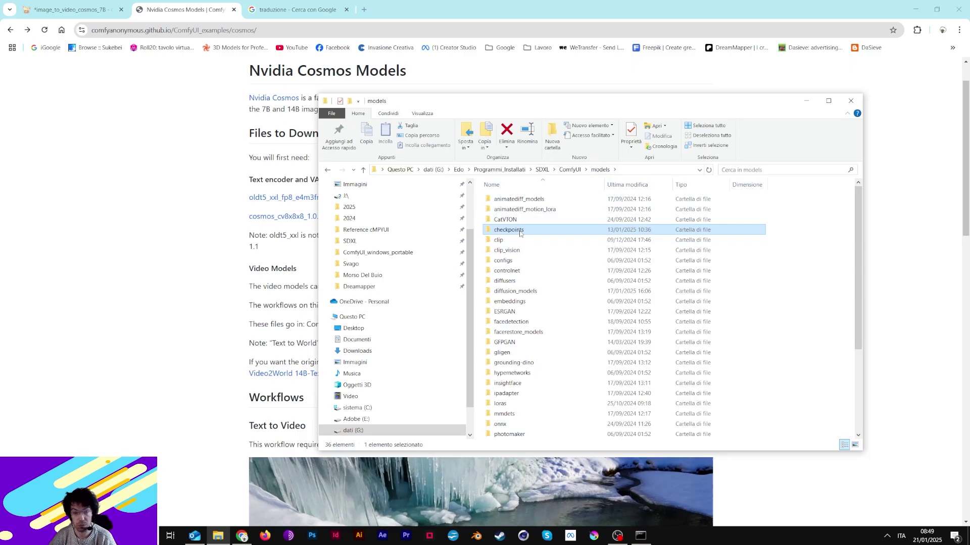
{"action": "mouse_move", "coordinate": [553, 297]}
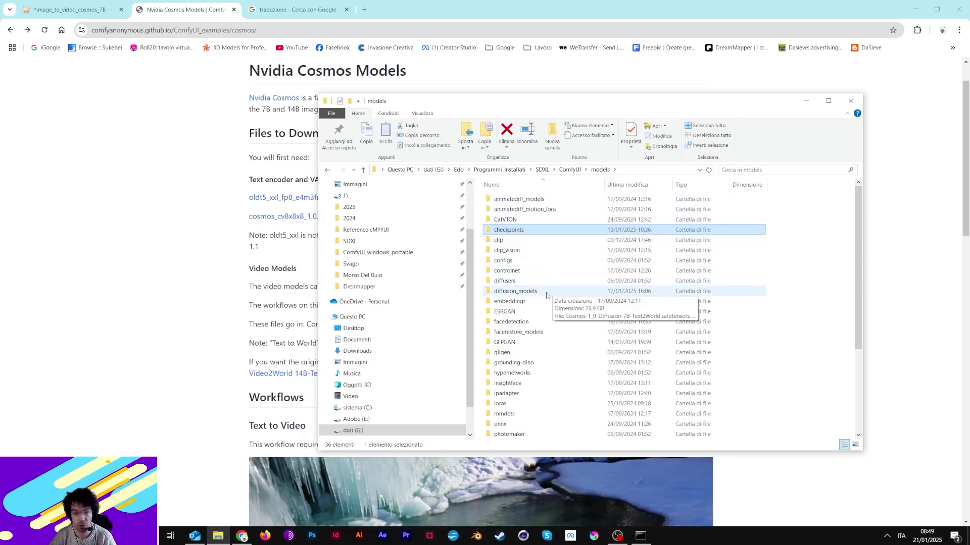
{"action": "double_click", "coordinate": [515, 292]}
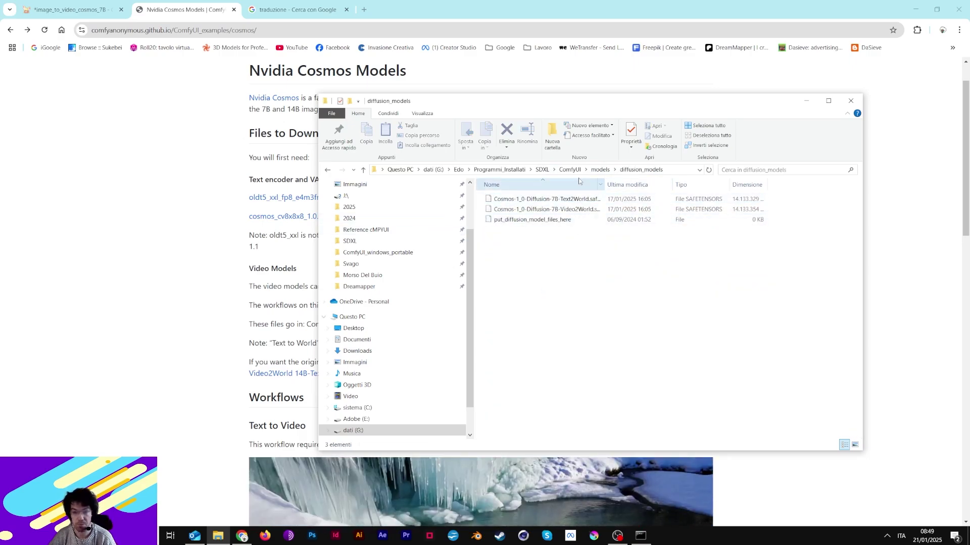
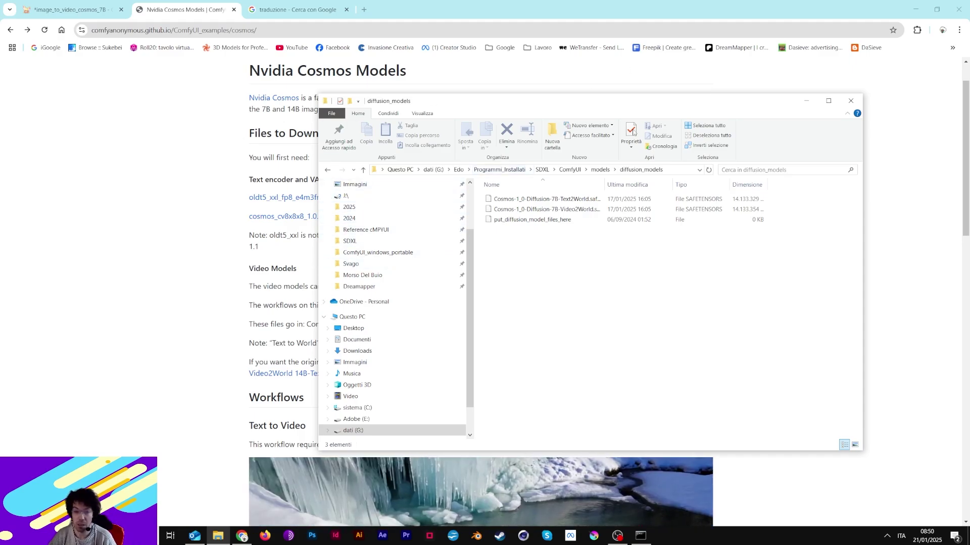
- Go back to the models folder and move its window aside to uncover the Nvidia Cosmos page
{"action": "left_click", "coordinate": [599, 170]}
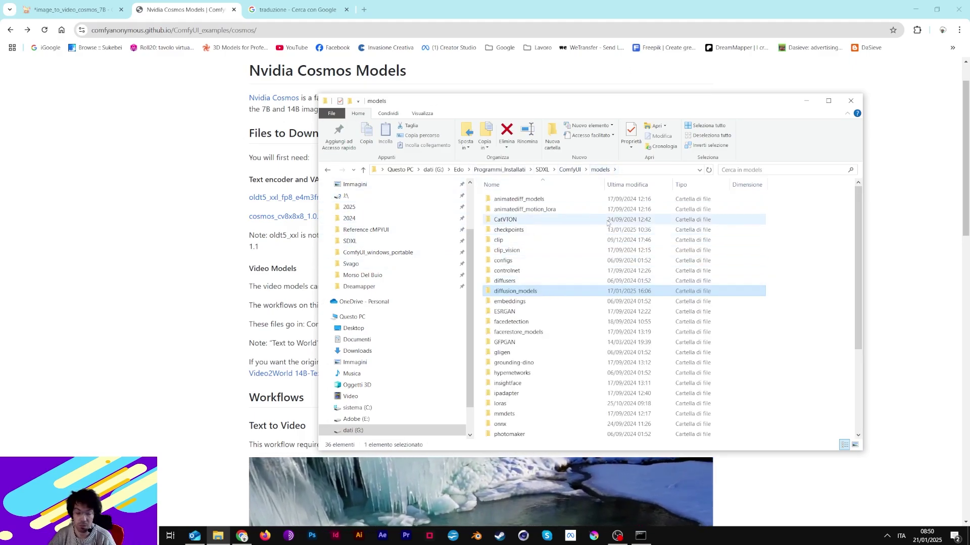
{"action": "left_click_drag", "start_coordinate": [454, 105], "coordinate": [765, 88]}
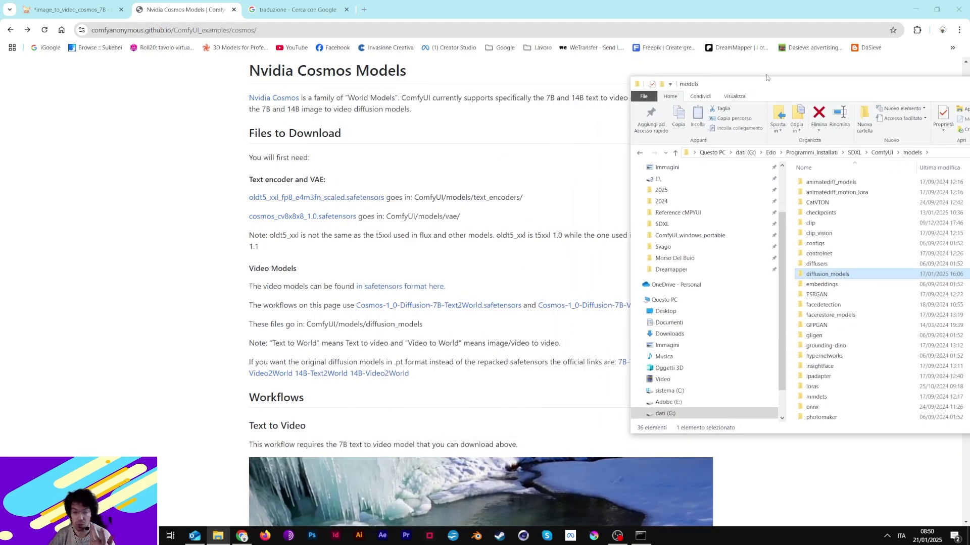
- Put the folder window away and return to the image-to-video Cosmos workflow in ComfyUI to look over its nodes
{"action": "key", "text": "super+Down"}
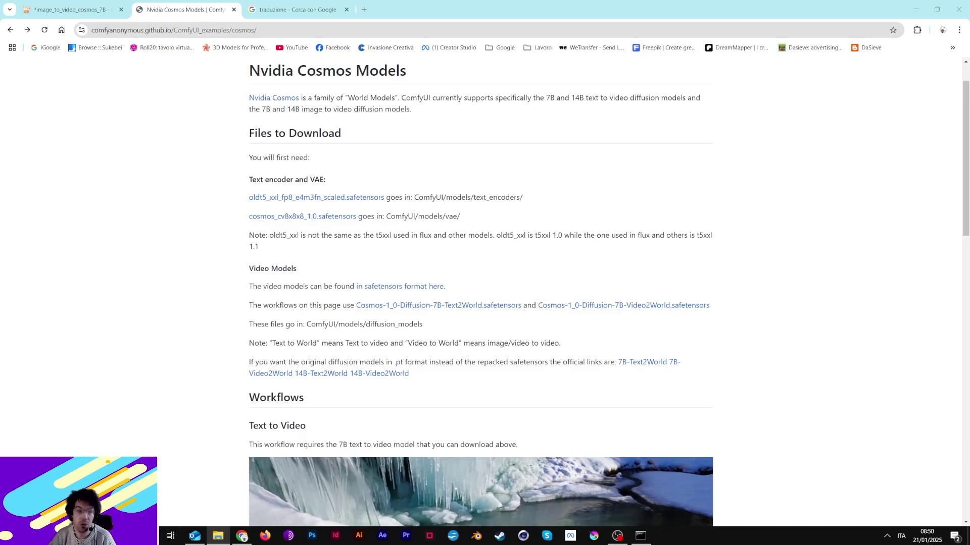
{"action": "left_click", "coordinate": [68, 6]}
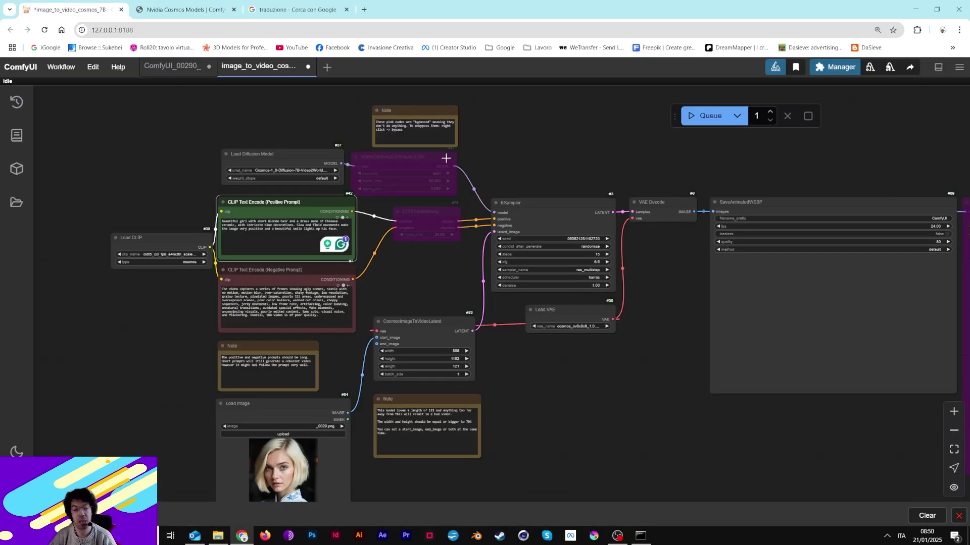
{"action": "scroll", "coordinate": [435, 143], "scroll_direction": "down", "scroll_amount": 5}
{"action": "scroll", "coordinate": [436, 143], "scroll_direction": "up", "scroll_amount": 5}
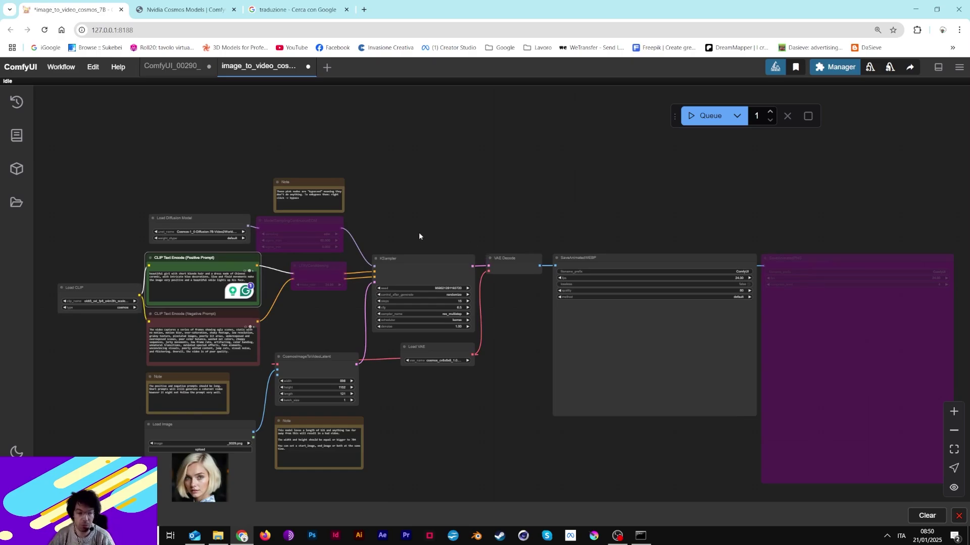
{"action": "scroll", "coordinate": [419, 235], "scroll_direction": "up", "scroll_amount": 3}
{"action": "left_click_drag", "start_coordinate": [205, 282], "coordinate": [372, 223]}
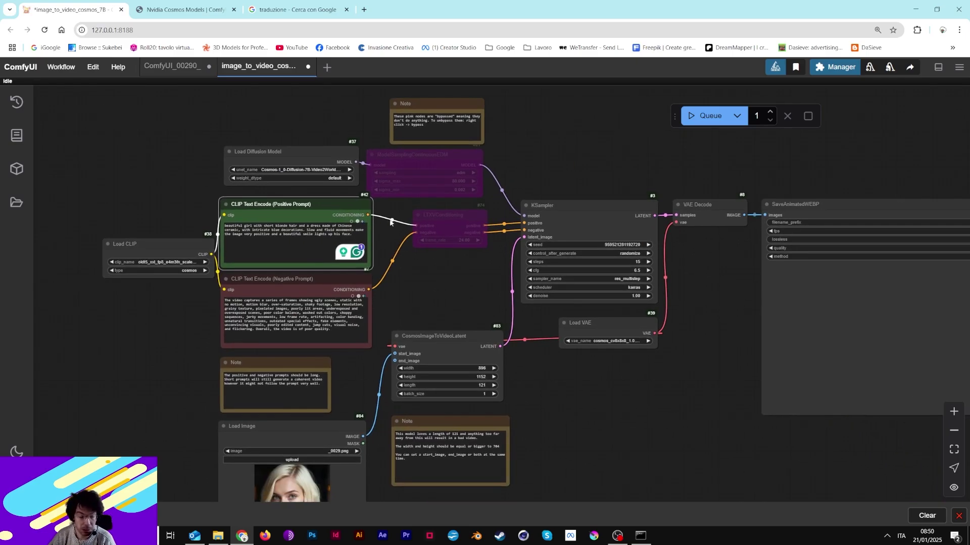
- Examine the CosmosImageToVideoLatent node's width, height and length settings together with the note below it
{"action": "left_click_drag", "start_coordinate": [483, 291], "coordinate": [497, 145]}
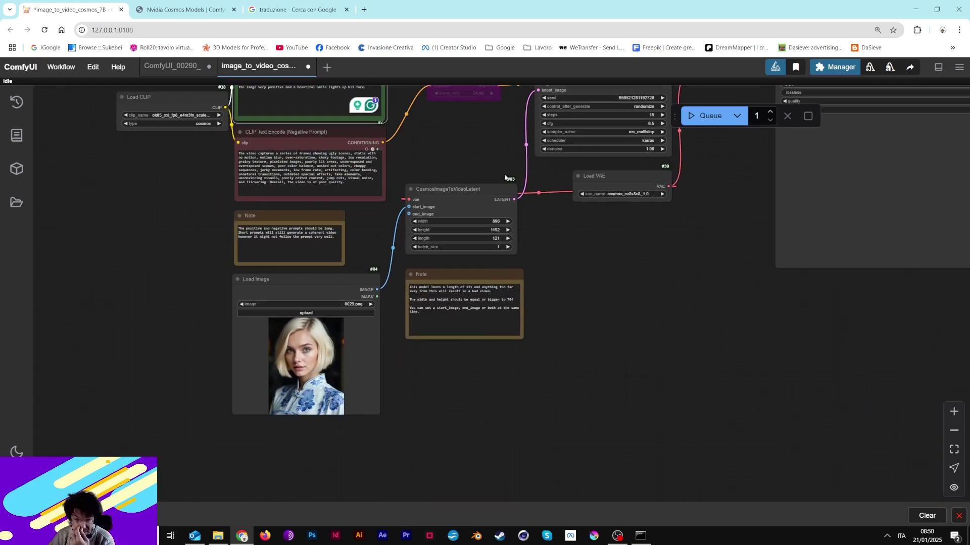
{"action": "scroll", "coordinate": [505, 177], "scroll_direction": "up", "scroll_amount": 8}
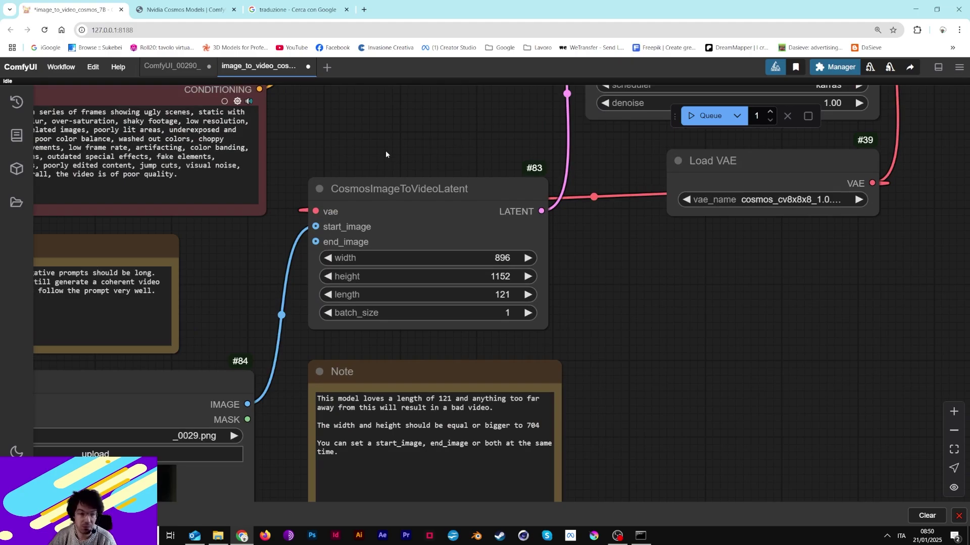
{"action": "left_click_drag", "start_coordinate": [401, 158], "coordinate": [473, 174]}
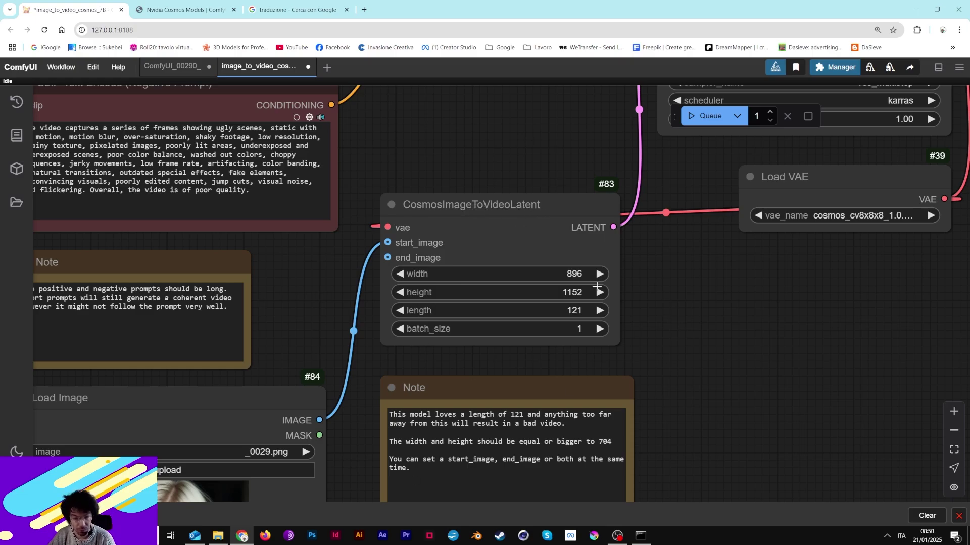
{"action": "scroll", "coordinate": [647, 240], "scroll_direction": "down", "scroll_amount": 6}
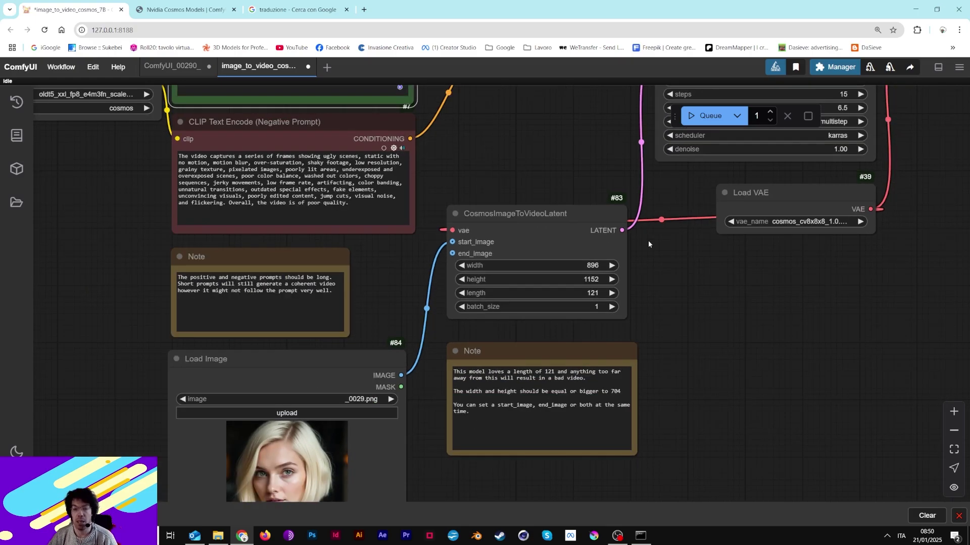
{"action": "left_click_drag", "start_coordinate": [643, 241], "coordinate": [493, 275]}
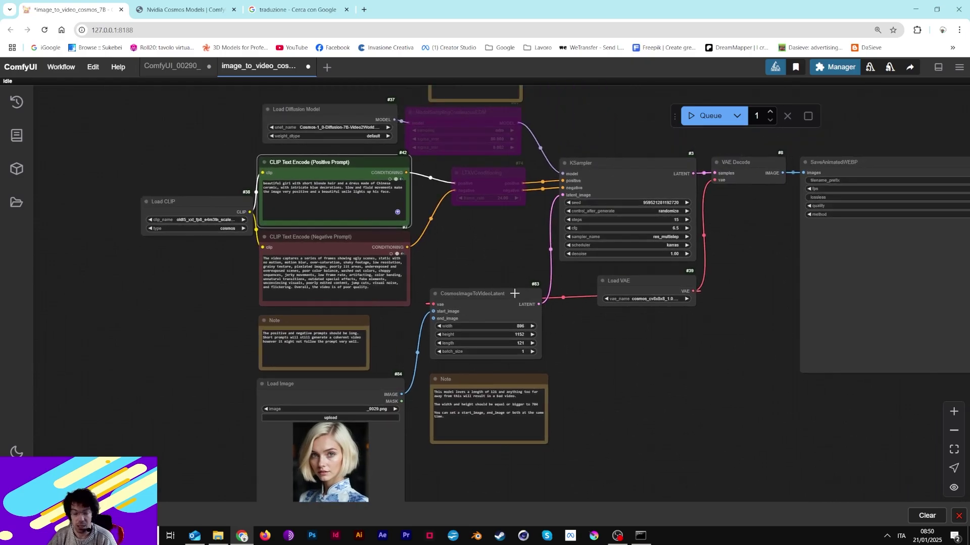
{"action": "scroll", "coordinate": [523, 278], "scroll_direction": "up", "scroll_amount": 8}
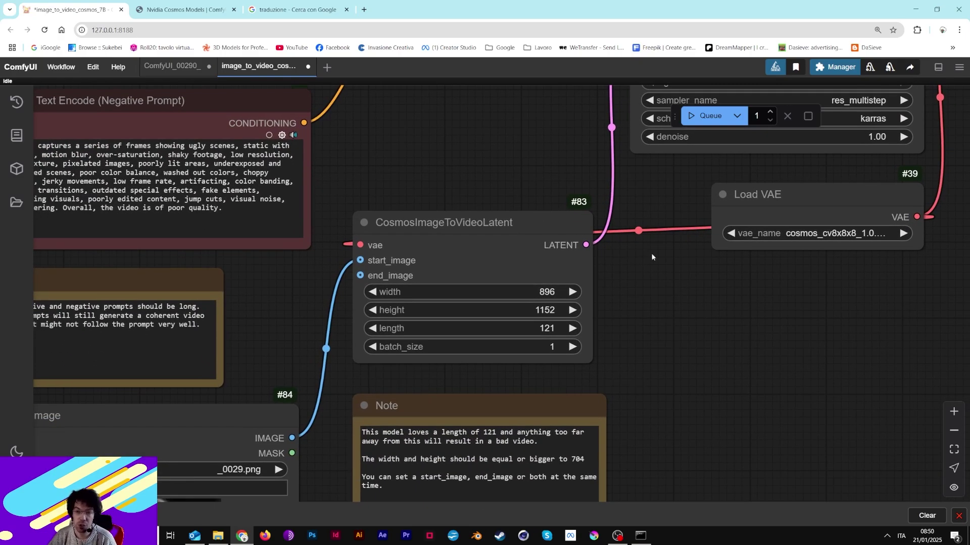
- Open the ComfyUI Manager, read the ComfyUI v0.3.11 release notes about Nvidia Cosmos support, and close it
{"action": "left_click", "coordinate": [834, 67]}
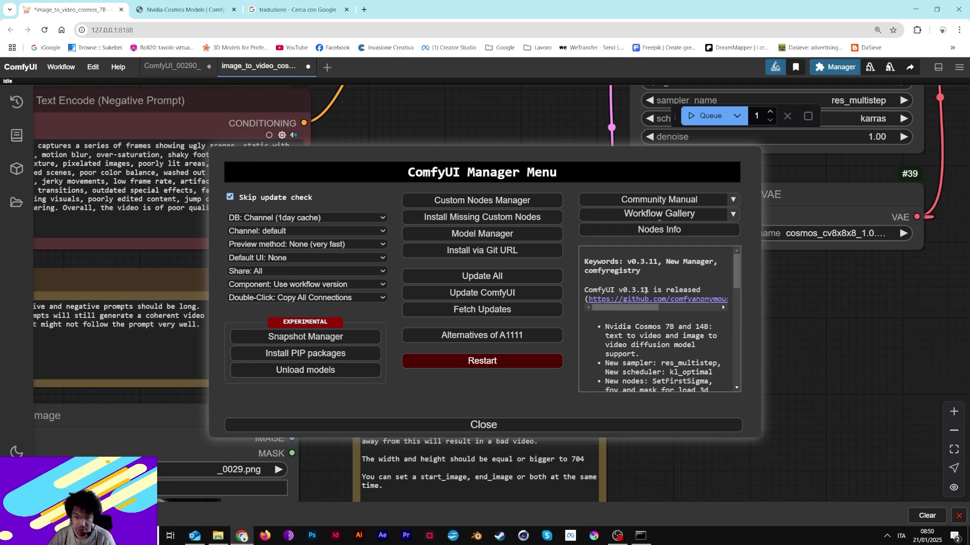
{"action": "scroll", "coordinate": [597, 313], "scroll_direction": "down", "scroll_amount": 2}
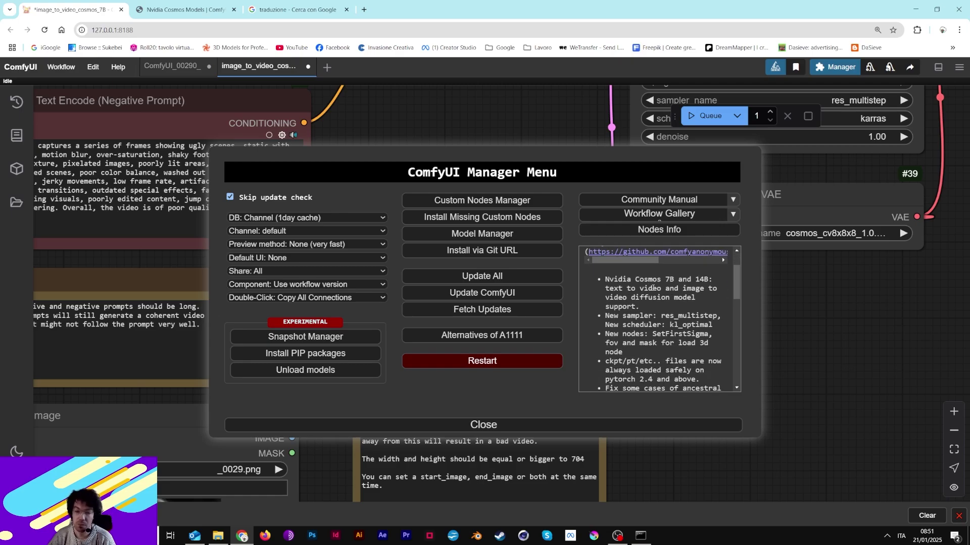
{"action": "scroll", "coordinate": [625, 313], "scroll_direction": "up", "scroll_amount": 2}
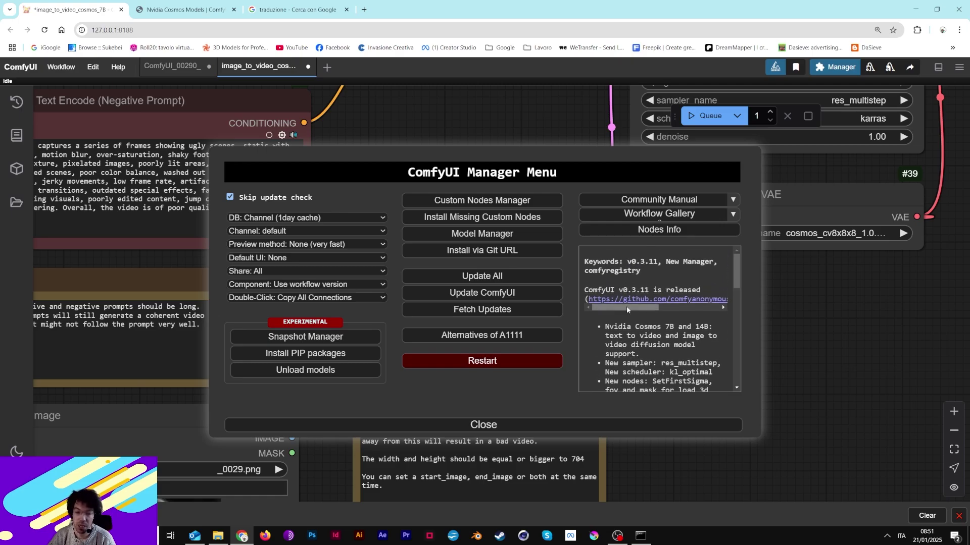
{"action": "scroll", "coordinate": [636, 325], "scroll_direction": "down", "scroll_amount": 2}
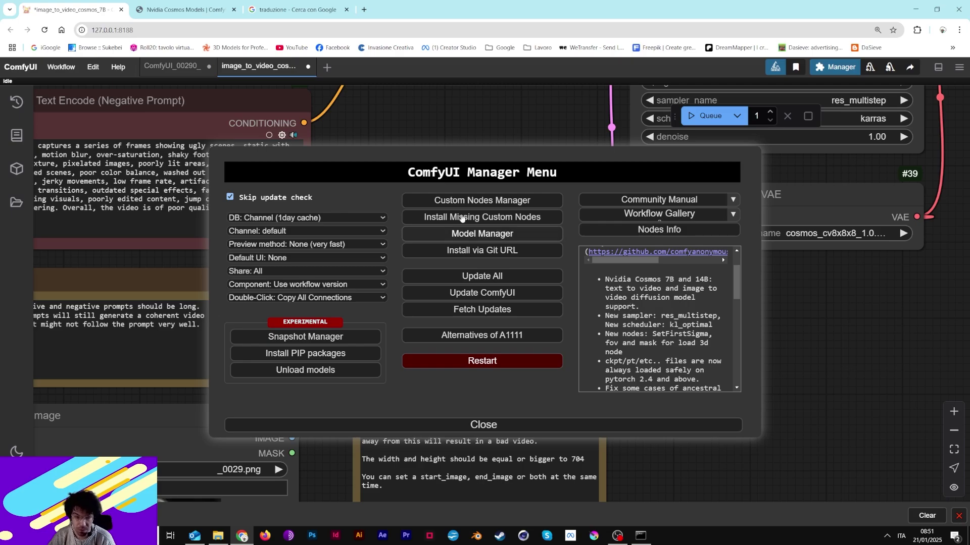
{"action": "key", "text": "ctrl+a"}
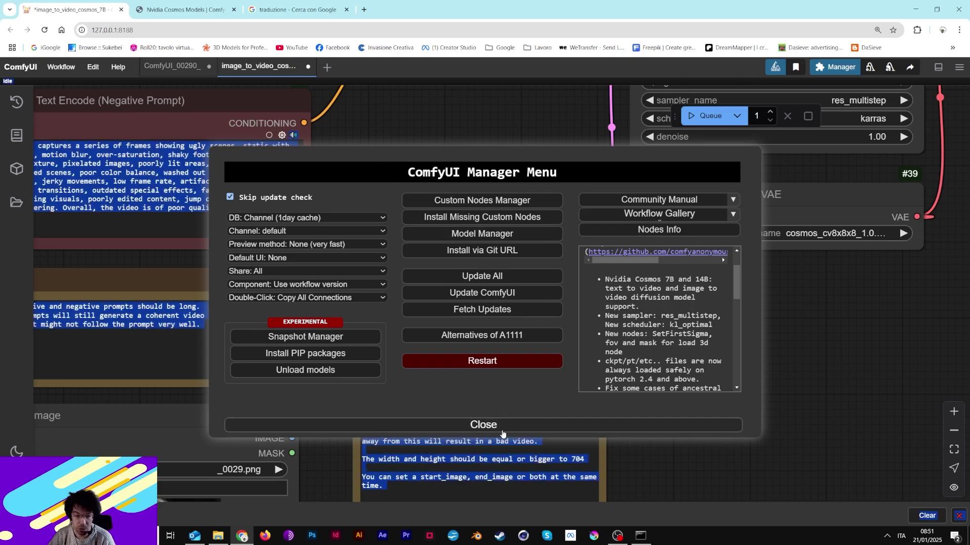
{"action": "left_click", "coordinate": [474, 425]}
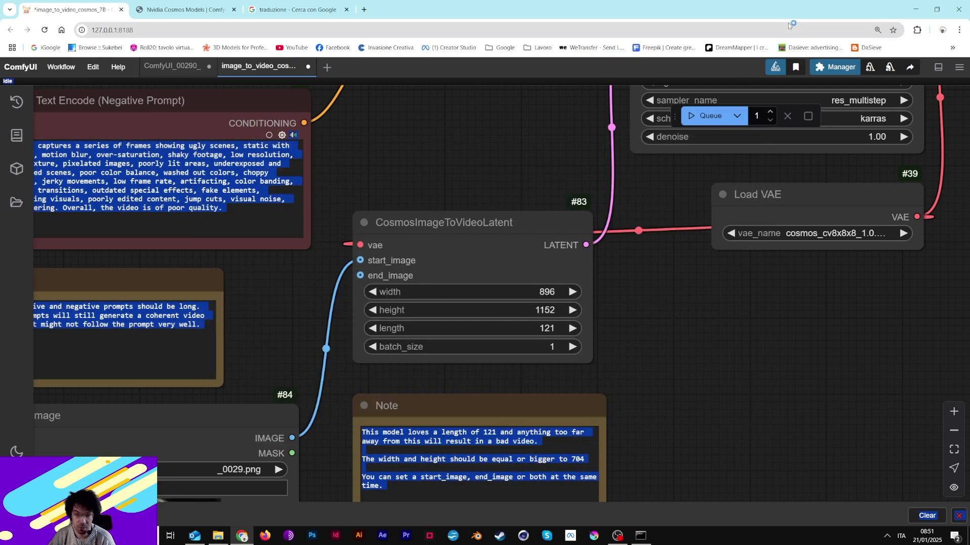
- Reopen the ComfyUI Manager to read further into the release notes, close it and clear the text selection on the canvas
{"action": "left_click", "coordinate": [833, 66]}
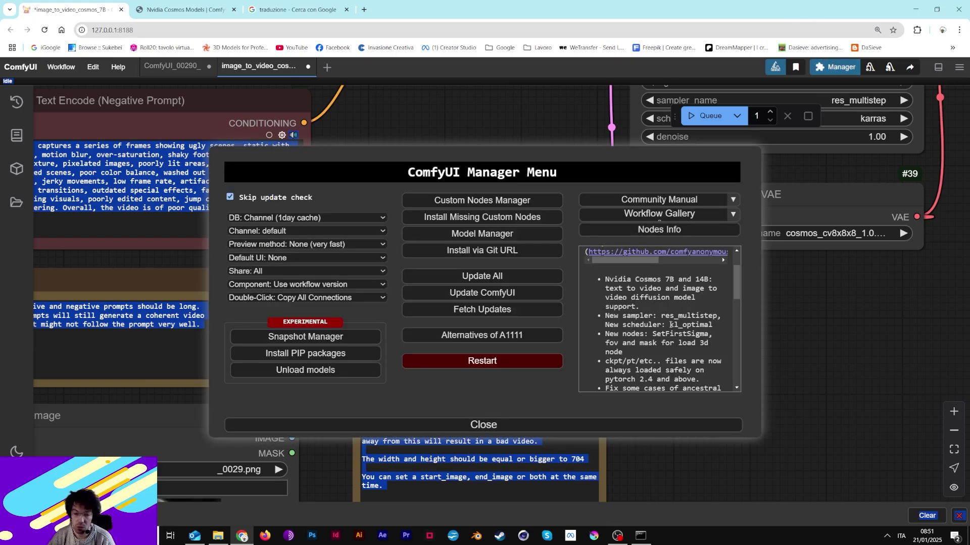
{"action": "scroll", "coordinate": [656, 346], "scroll_direction": "down", "scroll_amount": 2}
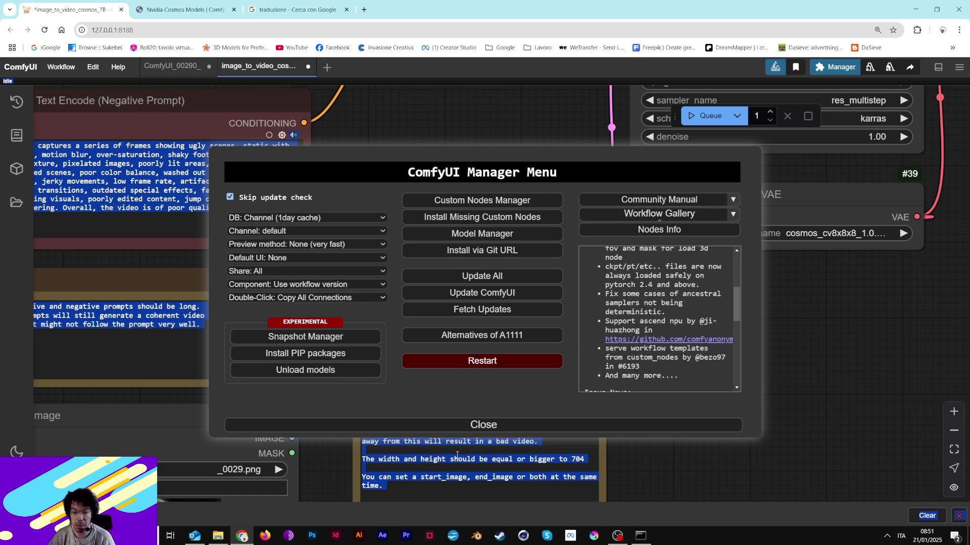
{"action": "left_click", "coordinate": [502, 425]}
{"action": "left_click", "coordinate": [540, 390]}
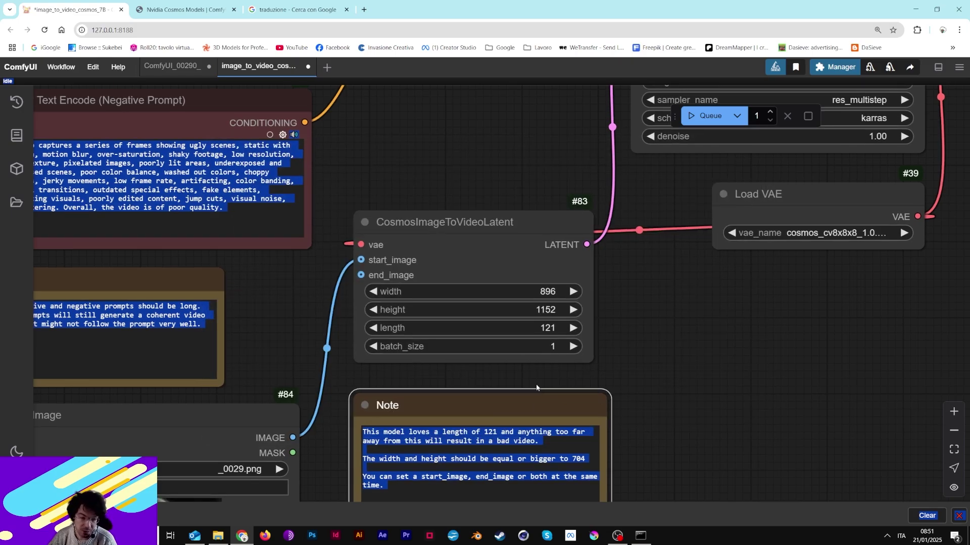
{"action": "left_click", "coordinate": [505, 347]}
{"action": "left_click", "coordinate": [672, 315]}
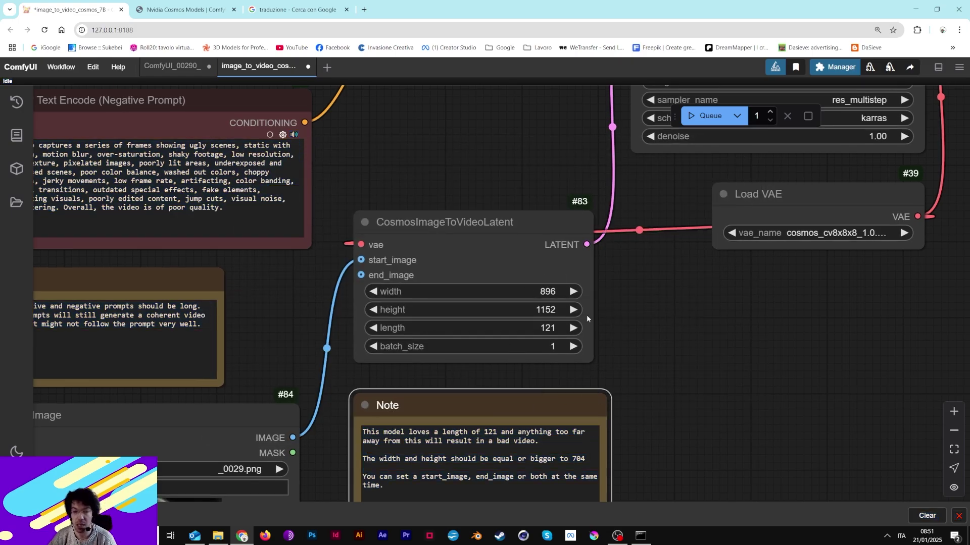
- Examine how the Load Image, CosmosImageToVideoLatent and prompt nodes are laid out and connected in the workflow
{"action": "scroll", "coordinate": [581, 314], "scroll_direction": "down", "scroll_amount": 8}
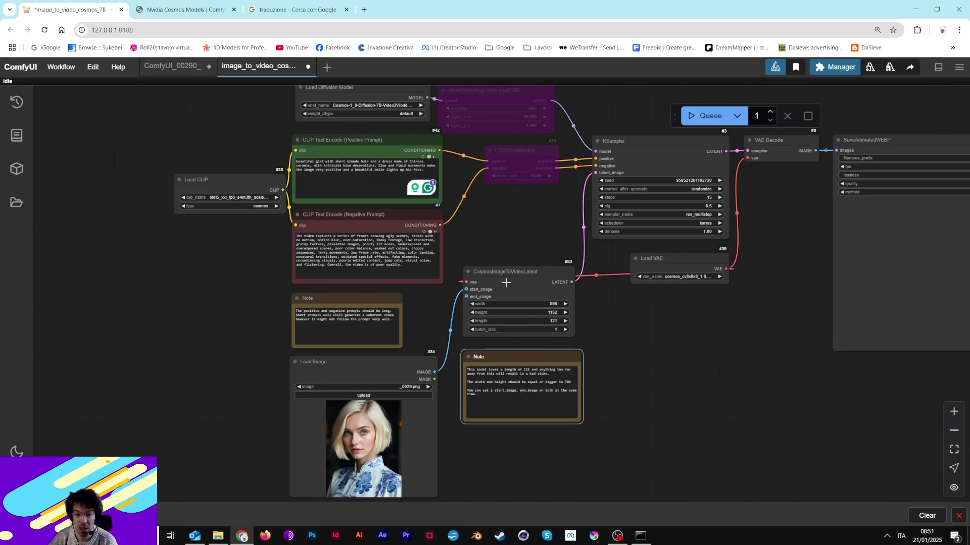
{"action": "scroll", "coordinate": [505, 284], "scroll_direction": "up", "scroll_amount": 5}
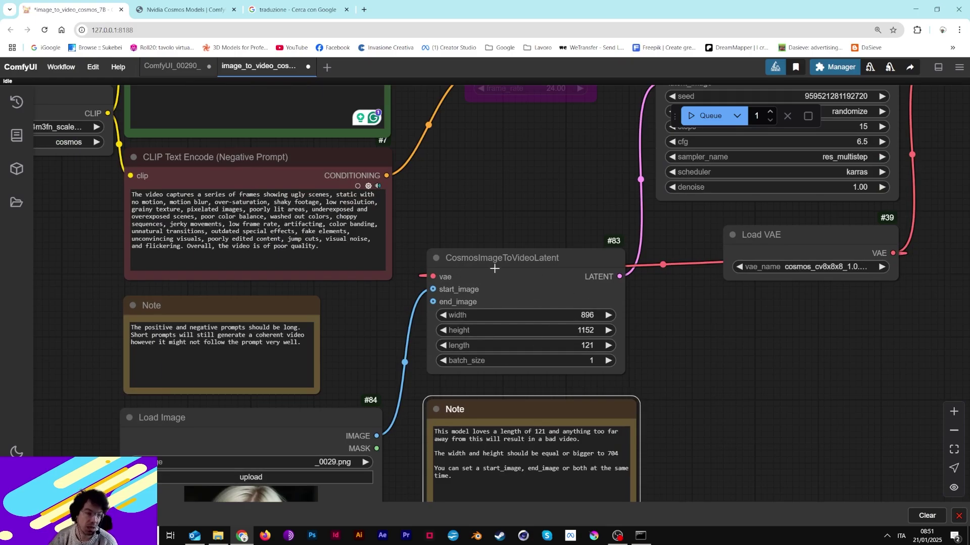
{"action": "left_click_drag", "start_coordinate": [451, 198], "coordinate": [553, 289]}
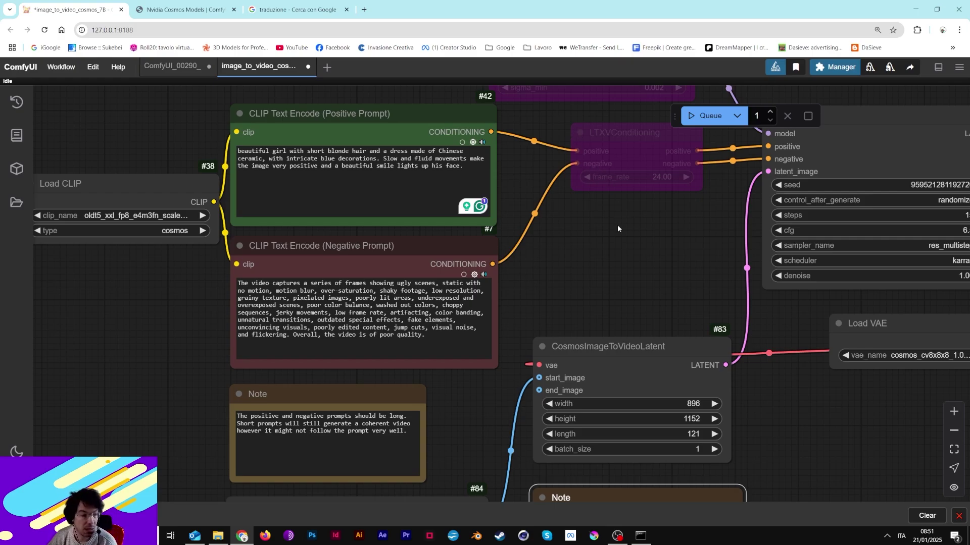
{"action": "scroll", "coordinate": [617, 228], "scroll_direction": "down", "scroll_amount": 5}
{"action": "left_click_drag", "start_coordinate": [649, 234], "coordinate": [686, 320]}
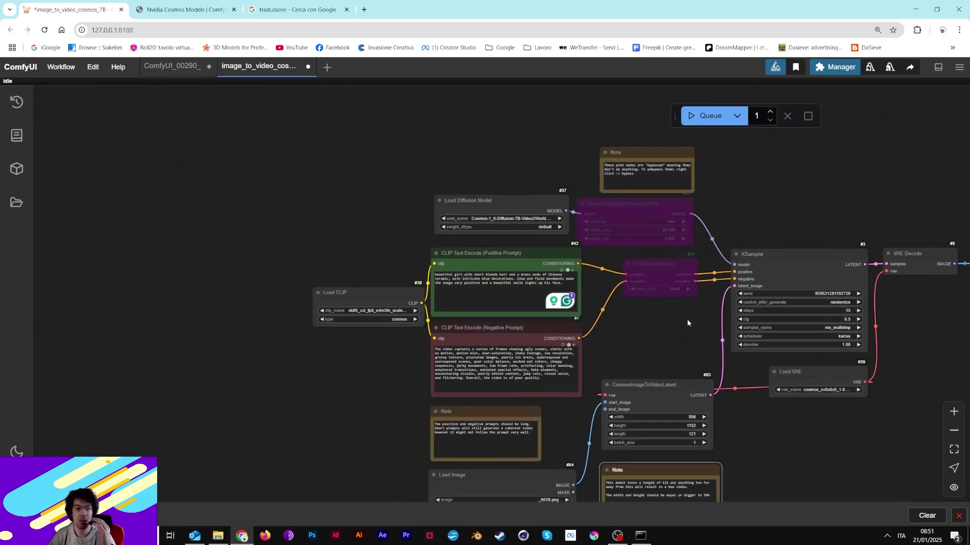
- Move the Load CLIP node away from the prompt nodes and set its clip_name to oldt5_xxl_fp8_e4m3fn_scaled.safetensors
{"action": "scroll", "coordinate": [586, 303], "scroll_direction": "up", "scroll_amount": 4}
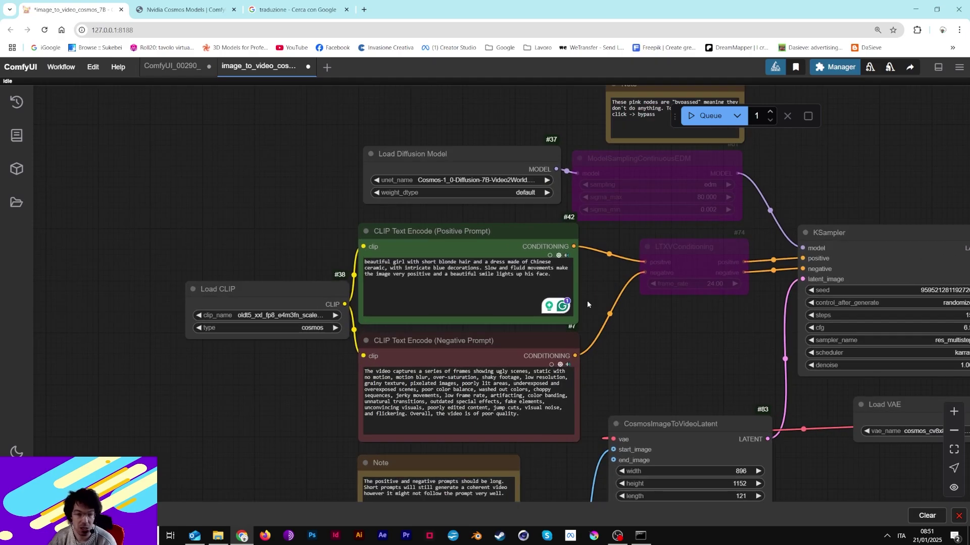
{"action": "left_click_drag", "start_coordinate": [274, 251], "coordinate": [418, 216]}
{"action": "scroll", "coordinate": [418, 217], "scroll_direction": "up", "scroll_amount": 3}
{"action": "left_click_drag", "start_coordinate": [429, 294], "coordinate": [331, 265]}
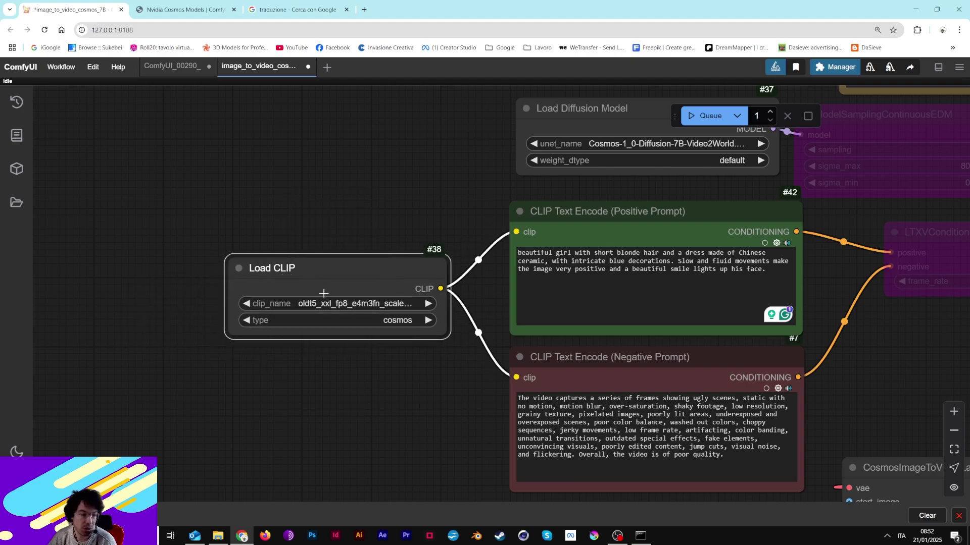
{"action": "left_click", "coordinate": [347, 304]}
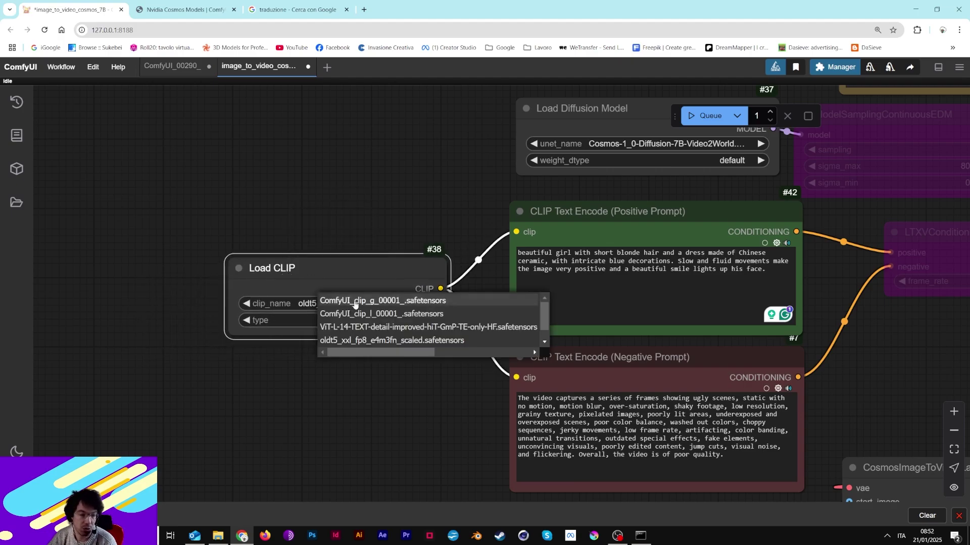
{"action": "left_click", "coordinate": [378, 341]}
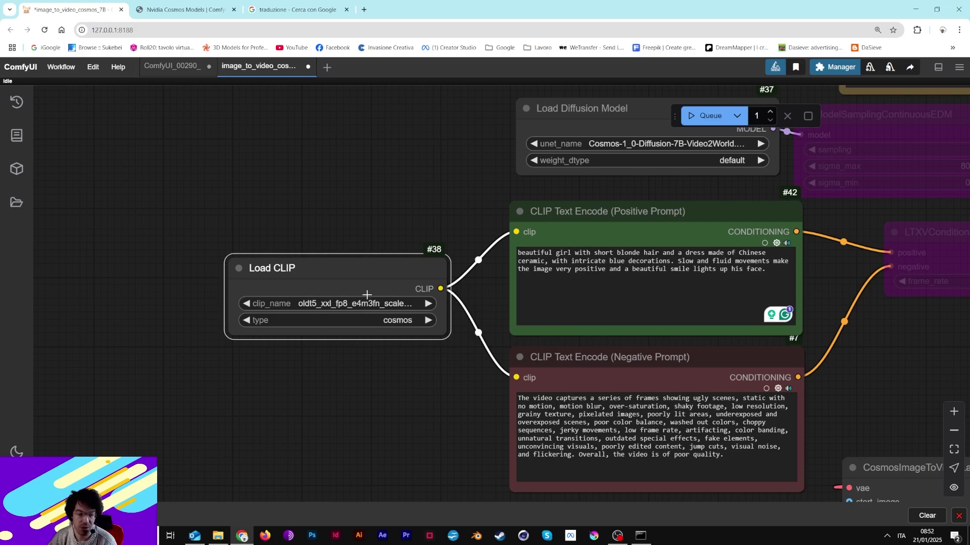
- Review the Load CLIP type setting and the positive and negative prompt nodes connected to it
{"action": "left_click_drag", "start_coordinate": [319, 304], "coordinate": [302, 207]}
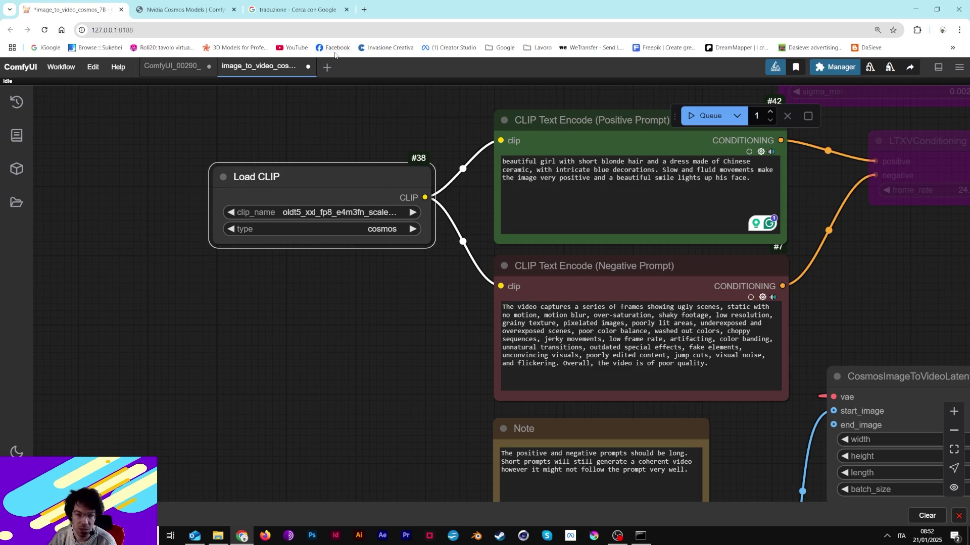
{"action": "left_click_drag", "start_coordinate": [487, 179], "coordinate": [432, 224]}
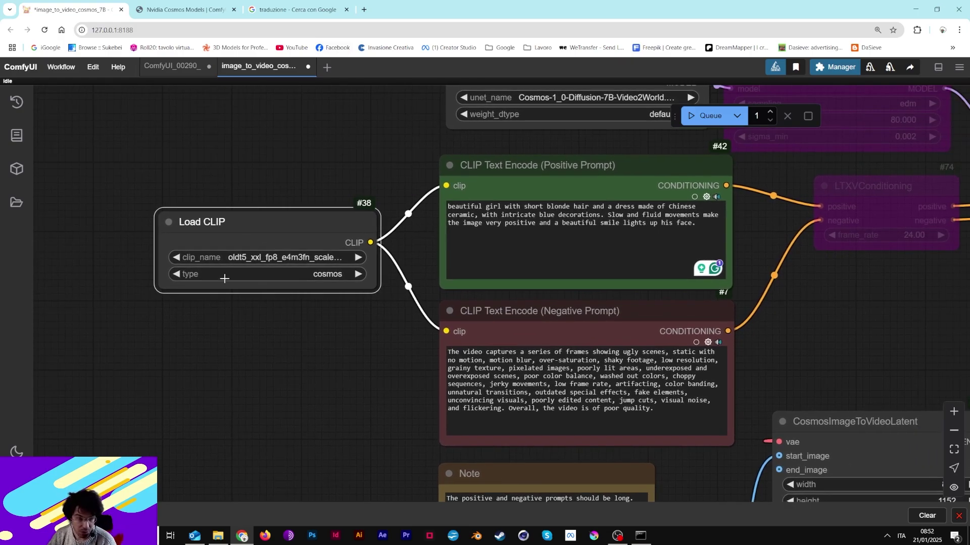
{"action": "left_click_drag", "start_coordinate": [380, 148], "coordinate": [255, 170]}
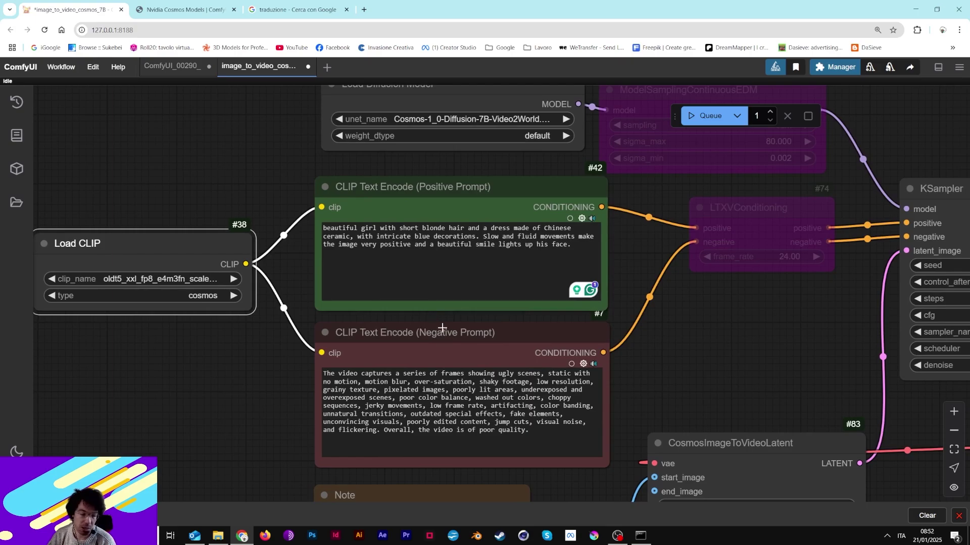
{"action": "left_click_drag", "start_coordinate": [653, 278], "coordinate": [540, 307]}
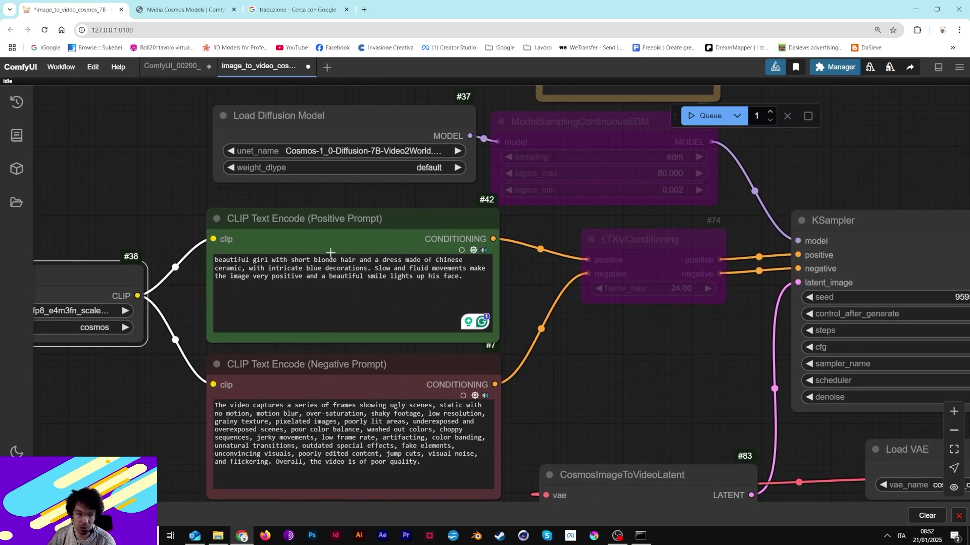
- Move the Load Diffusion Model node up, clear of the positive prompt node, and open its list of unet_name models
{"action": "scroll", "coordinate": [325, 198], "scroll_direction": "up", "scroll_amount": 3}
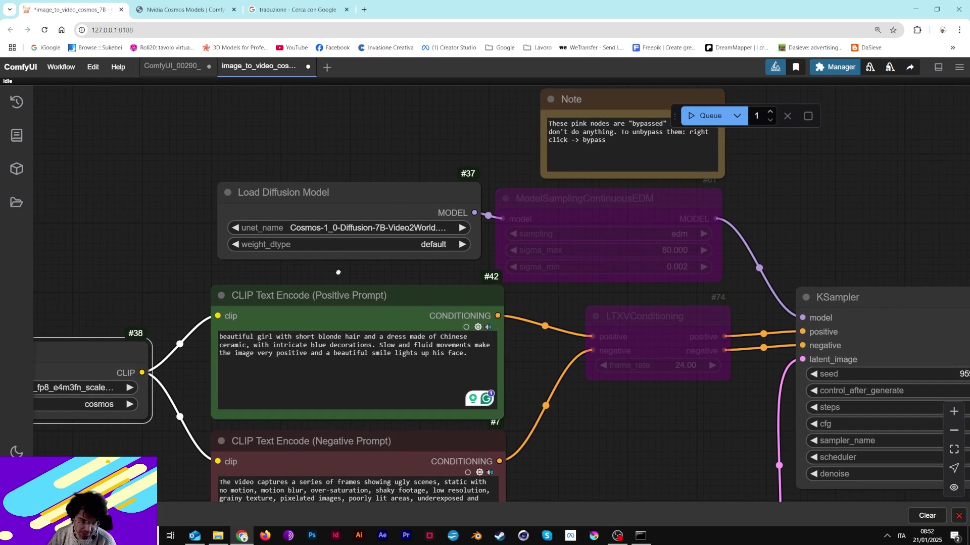
{"action": "left_click_drag", "start_coordinate": [353, 215], "coordinate": [346, 190]}
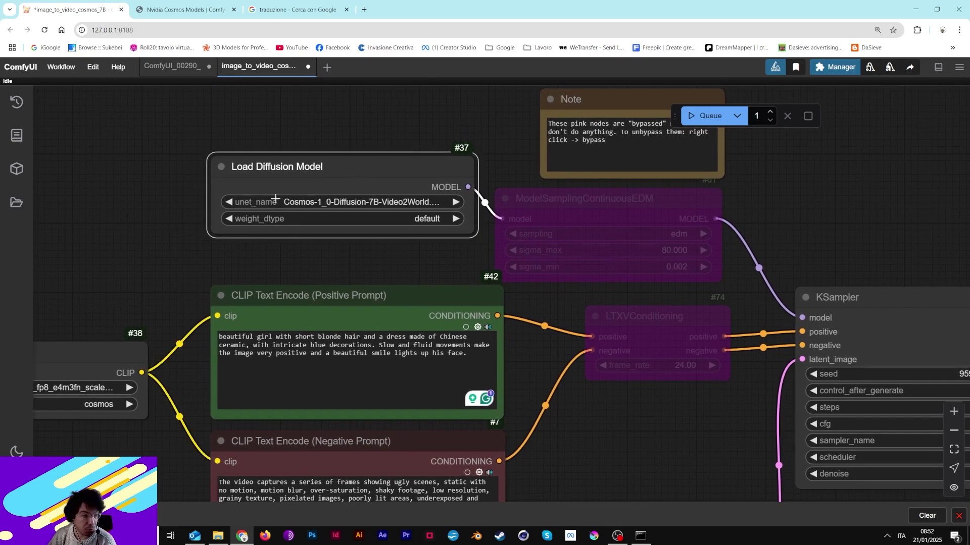
{"action": "left_click", "coordinate": [363, 202]}
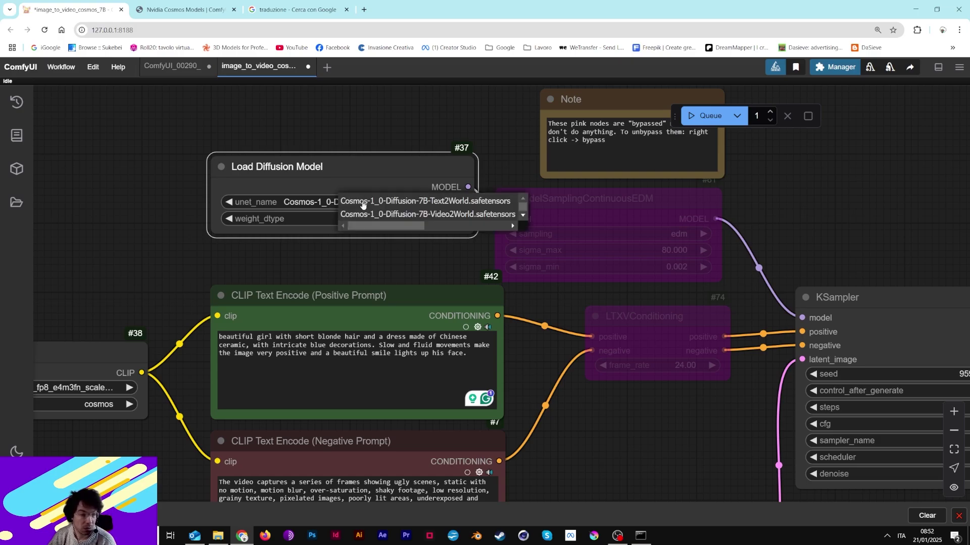
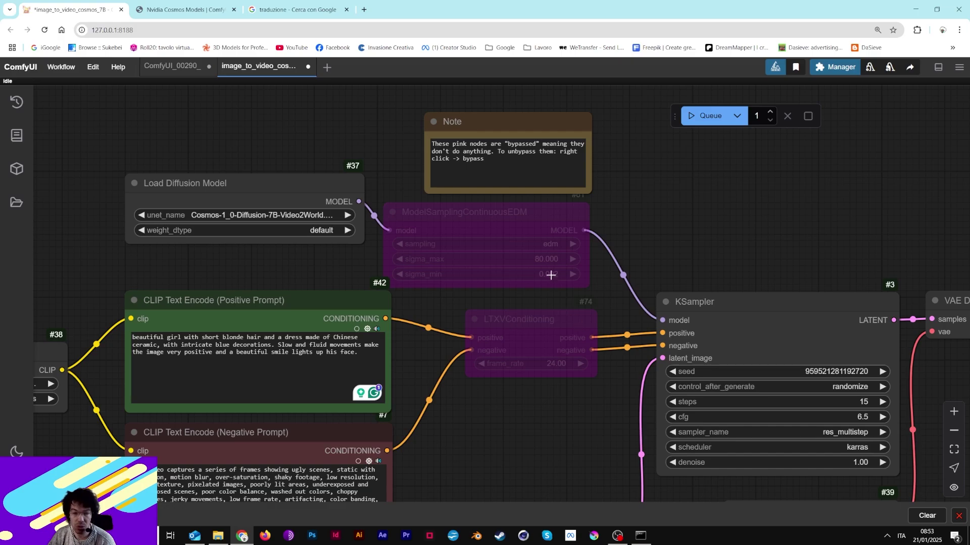
- Spread out the bypassed nodes by moving ModelSamplingContinuousEDM away from Load Diffusion Model and nudging LTXVConditioning below it
{"action": "left_click_drag", "start_coordinate": [661, 258], "coordinate": [578, 296]}
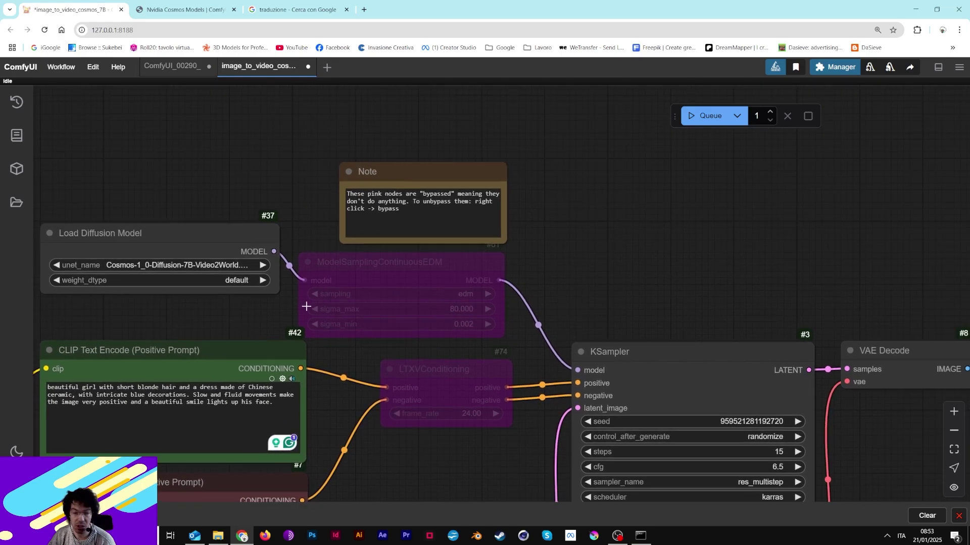
{"action": "scroll", "coordinate": [467, 291], "scroll_direction": "up", "scroll_amount": 3}
{"action": "left_click_drag", "start_coordinate": [379, 261], "coordinate": [436, 270]}
{"action": "left_click_drag", "start_coordinate": [402, 388], "coordinate": [394, 383]}
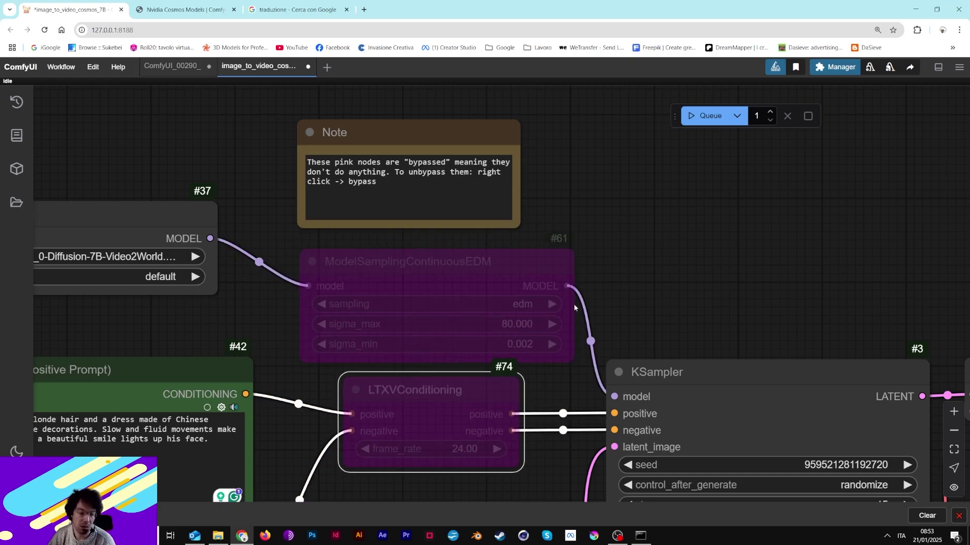
- Examine the KSampler settings, including its sampler_name, and how the node connects to VAE Decode and Load VAE
{"action": "left_click_drag", "start_coordinate": [725, 285], "coordinate": [616, 228]}
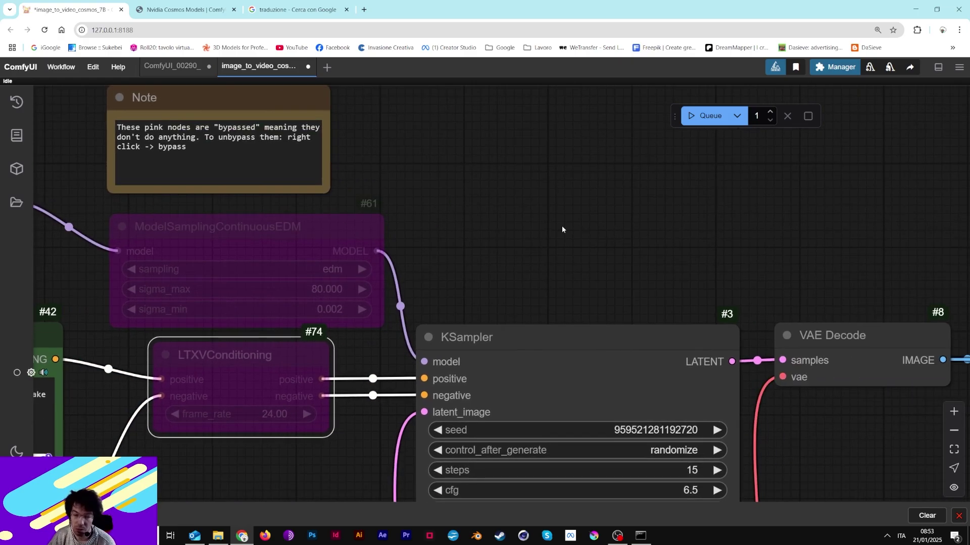
{"action": "scroll", "coordinate": [562, 225], "scroll_direction": "down", "scroll_amount": 2}
{"action": "left_click_drag", "start_coordinate": [550, 250], "coordinate": [527, 149]}
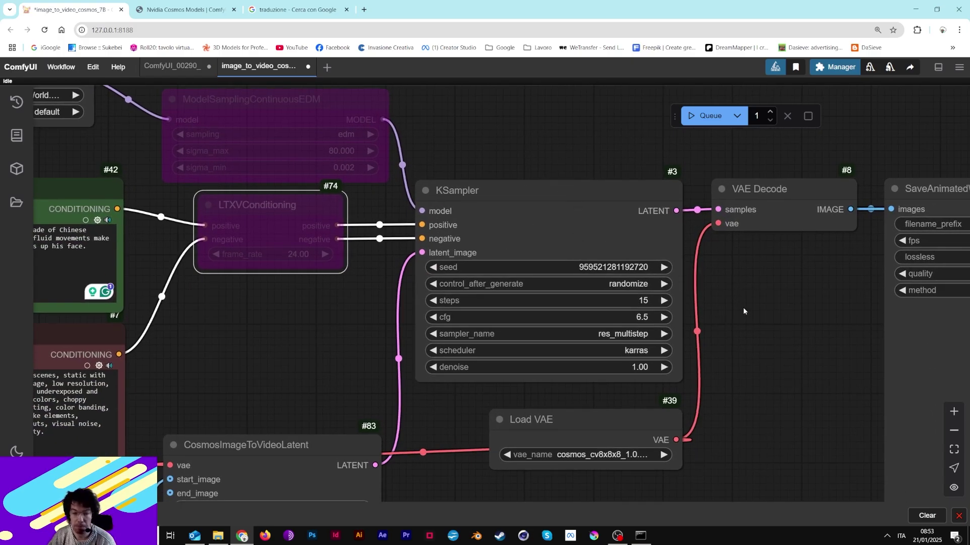
{"action": "left_click_drag", "start_coordinate": [741, 309], "coordinate": [638, 266]}
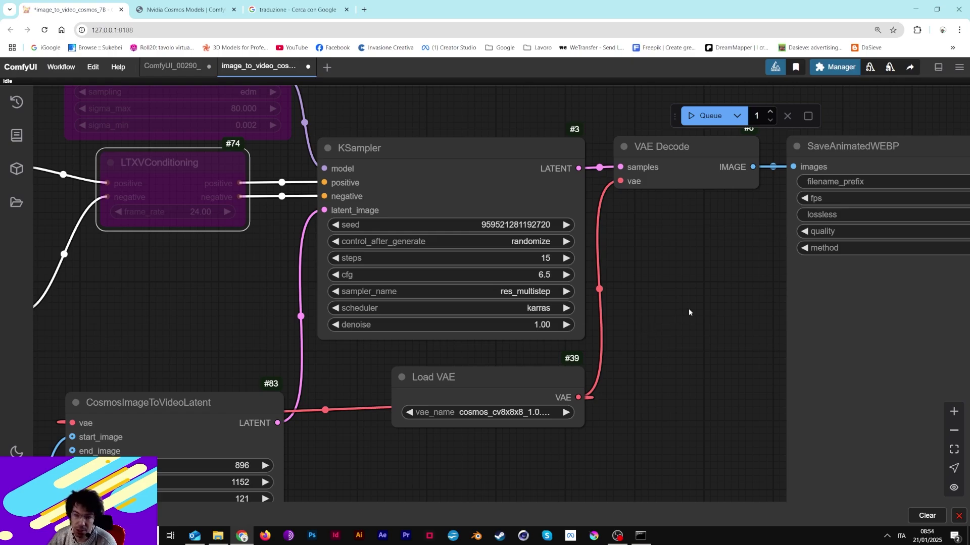
{"action": "left_click_drag", "start_coordinate": [675, 295], "coordinate": [587, 329]}
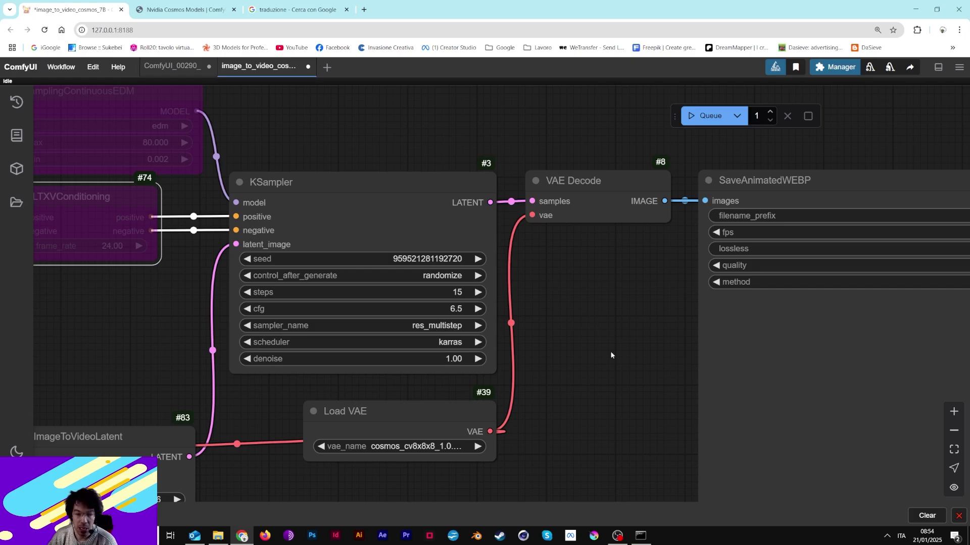
{"action": "left_click_drag", "start_coordinate": [574, 298], "coordinate": [647, 302]}
{"action": "scroll", "coordinate": [648, 302], "scroll_direction": "up", "scroll_amount": 5}
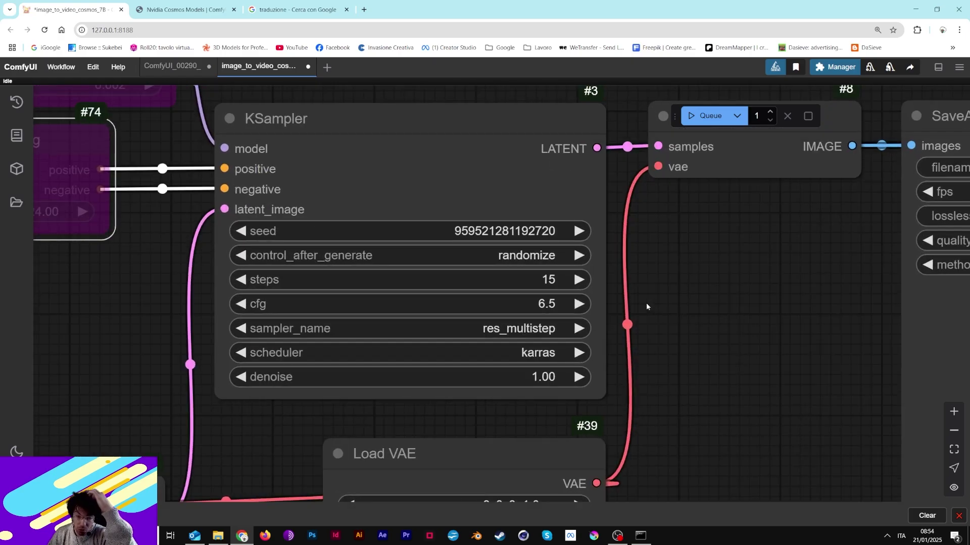
{"action": "left_click_drag", "start_coordinate": [733, 284], "coordinate": [717, 256]}
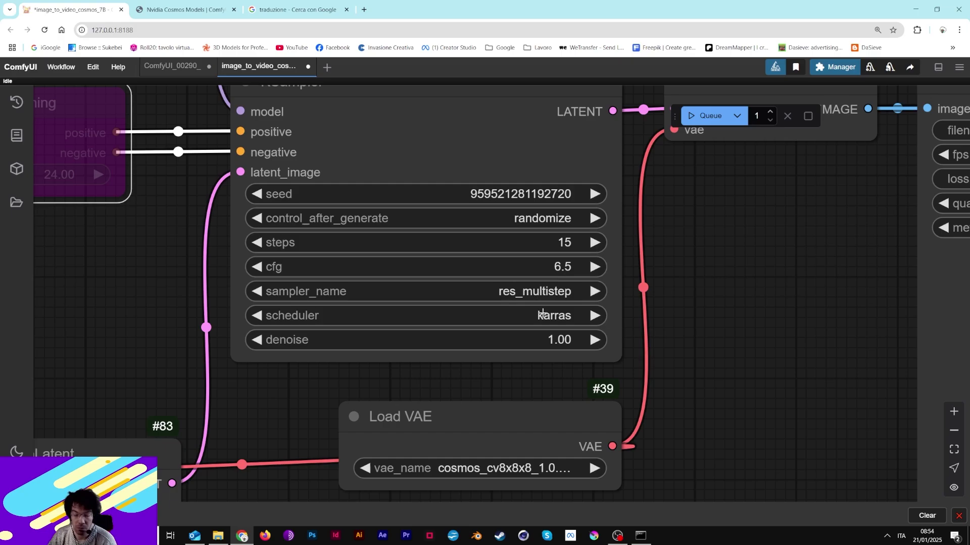
{"action": "left_click", "coordinate": [538, 291]}
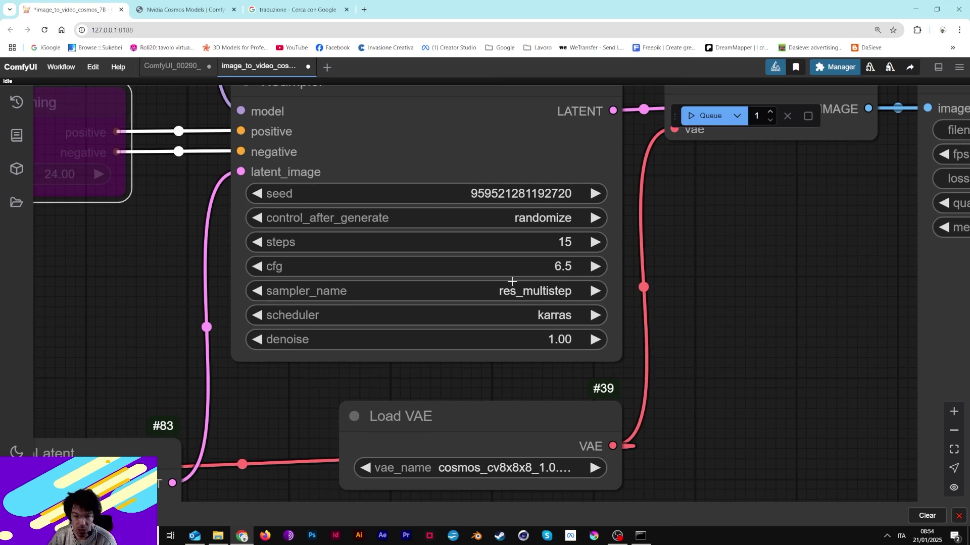
- Look through the Nvidia Cosmos Models page for its workflow and file information, and return to the ComfyUI workflow
{"action": "left_click", "coordinate": [148, 4]}
{"action": "scroll", "coordinate": [457, 350], "scroll_direction": "down", "scroll_amount": 5}
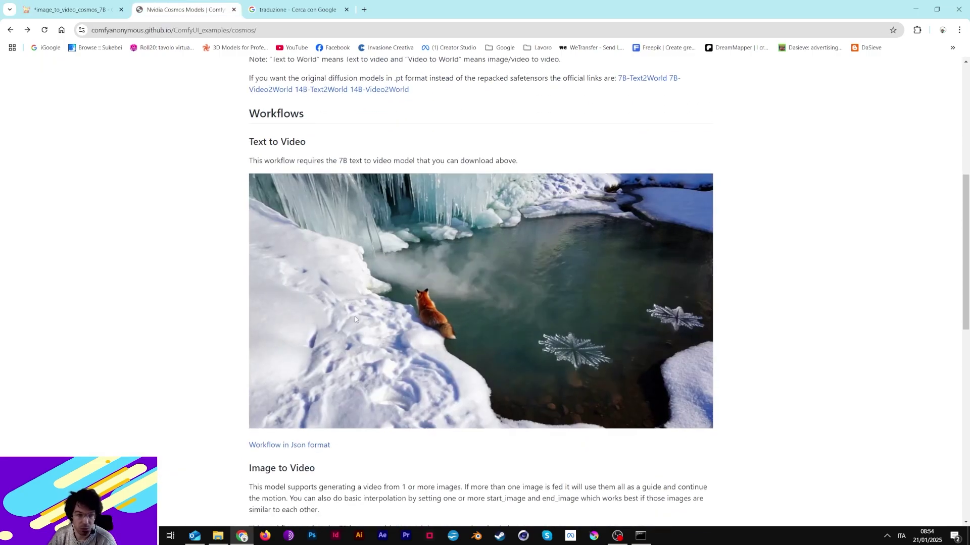
{"action": "scroll", "coordinate": [354, 316], "scroll_direction": "up", "scroll_amount": 7}
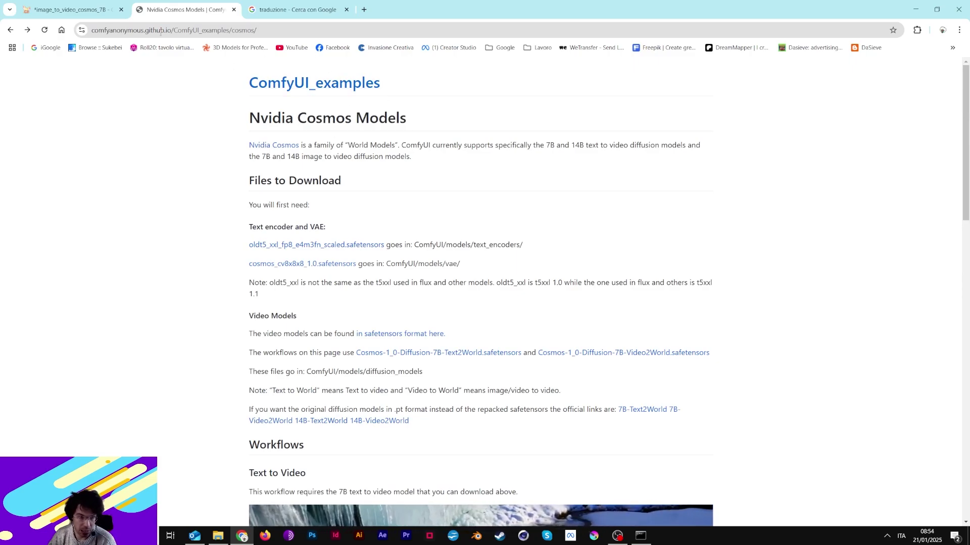
{"action": "left_click", "coordinate": [75, 8]}
- Examine the Load VAE node, the CosmosImageToVideoLatent size and length settings, the note about them, and the Load Image picture
{"action": "left_click_drag", "start_coordinate": [657, 311], "coordinate": [753, 216]}
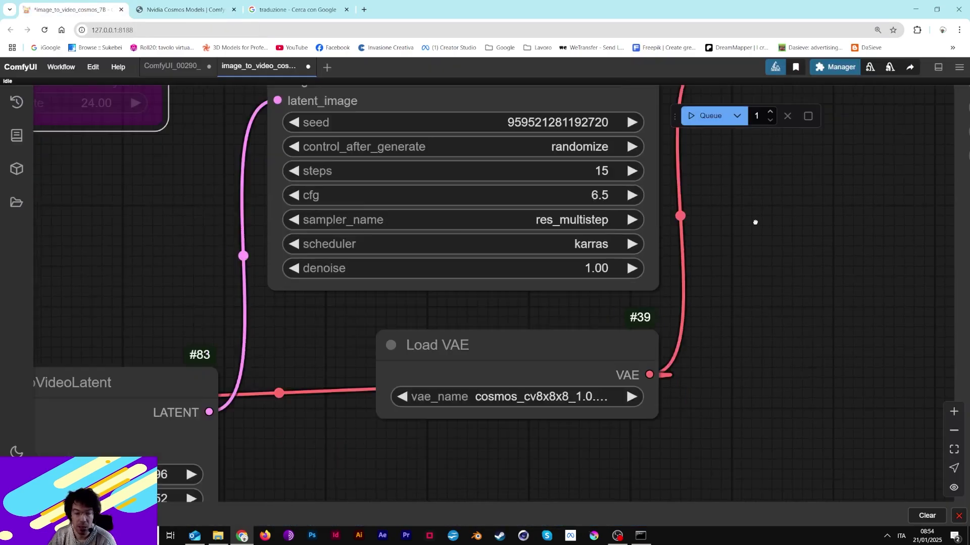
{"action": "scroll", "coordinate": [401, 310], "scroll_direction": "down", "scroll_amount": 3}
{"action": "left_click_drag", "start_coordinate": [384, 338], "coordinate": [356, 347]}
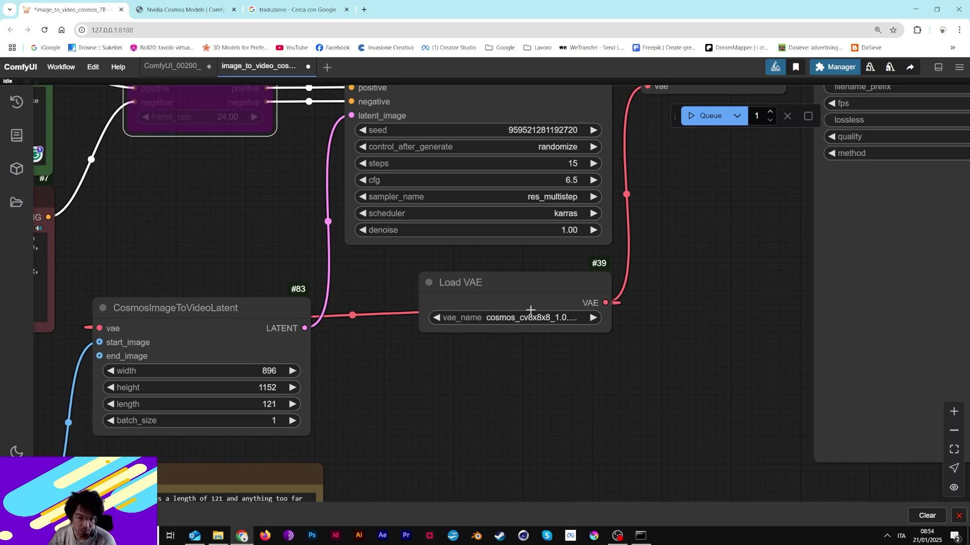
{"action": "left_click_drag", "start_coordinate": [323, 375], "coordinate": [573, 283]}
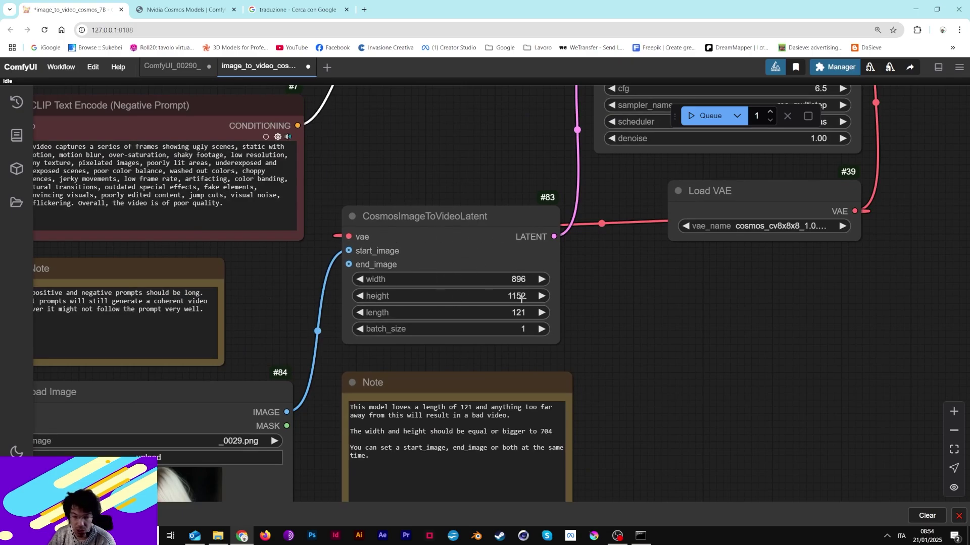
{"action": "left_click_drag", "start_coordinate": [652, 284], "coordinate": [783, 114]}
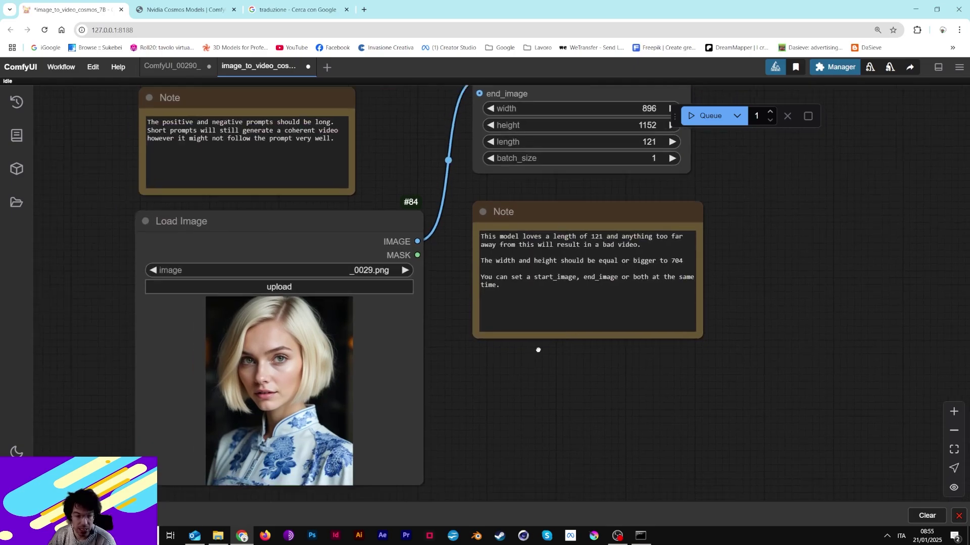
{"action": "scroll", "coordinate": [688, 304], "scroll_direction": "up", "scroll_amount": 6}
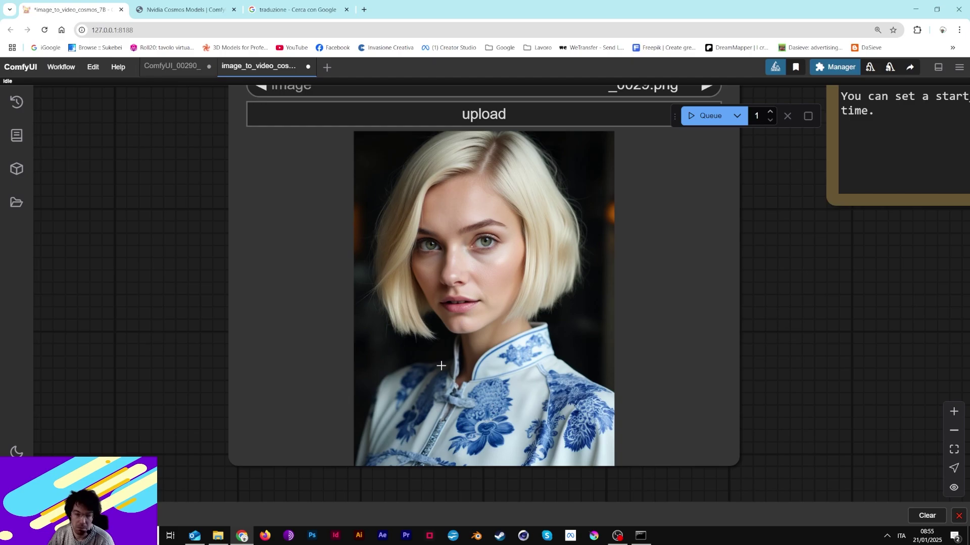
{"action": "scroll", "coordinate": [749, 190], "scroll_direction": "down", "scroll_amount": 4}
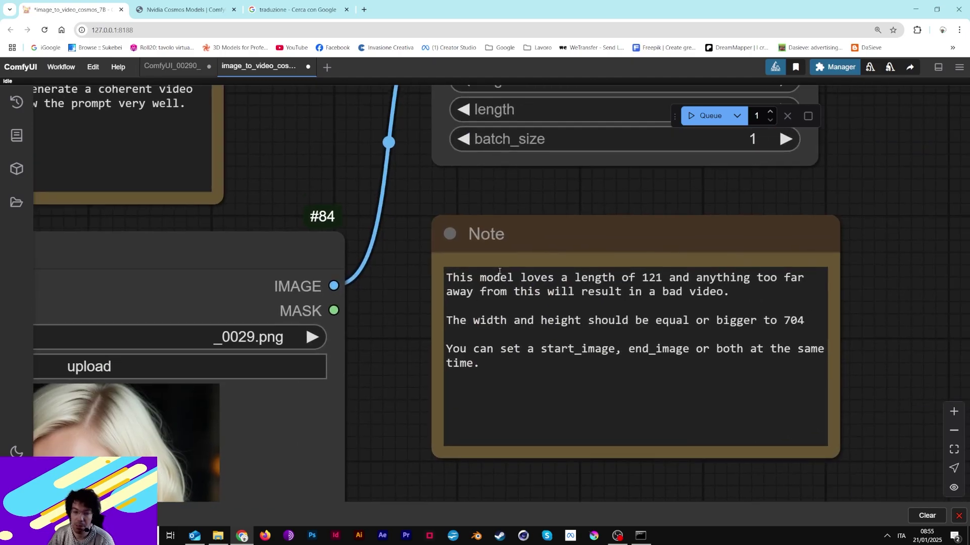
{"action": "left_click_drag", "start_coordinate": [554, 227], "coordinate": [488, 397]}
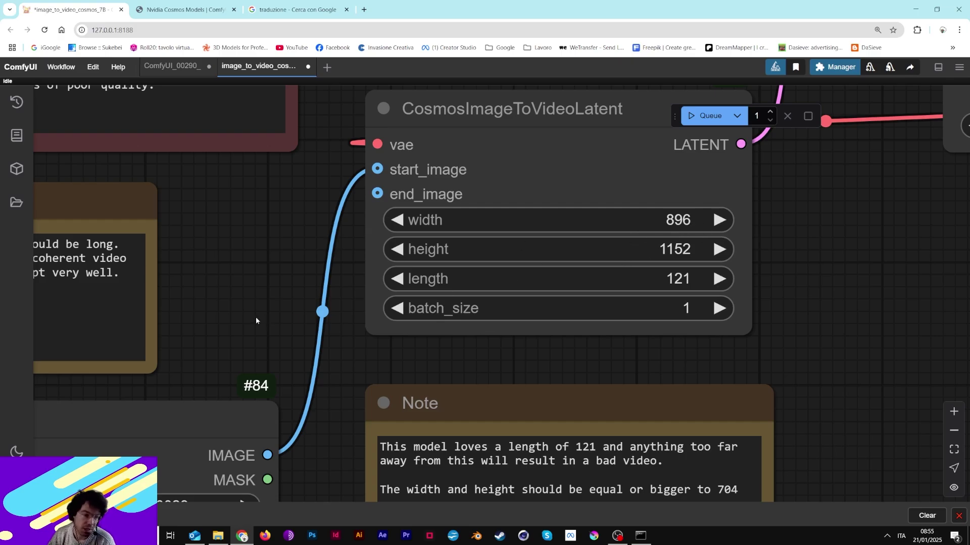
{"action": "left_click_drag", "start_coordinate": [256, 316], "coordinate": [270, 179]}
{"action": "left_click_drag", "start_coordinate": [562, 191], "coordinate": [495, 294]}
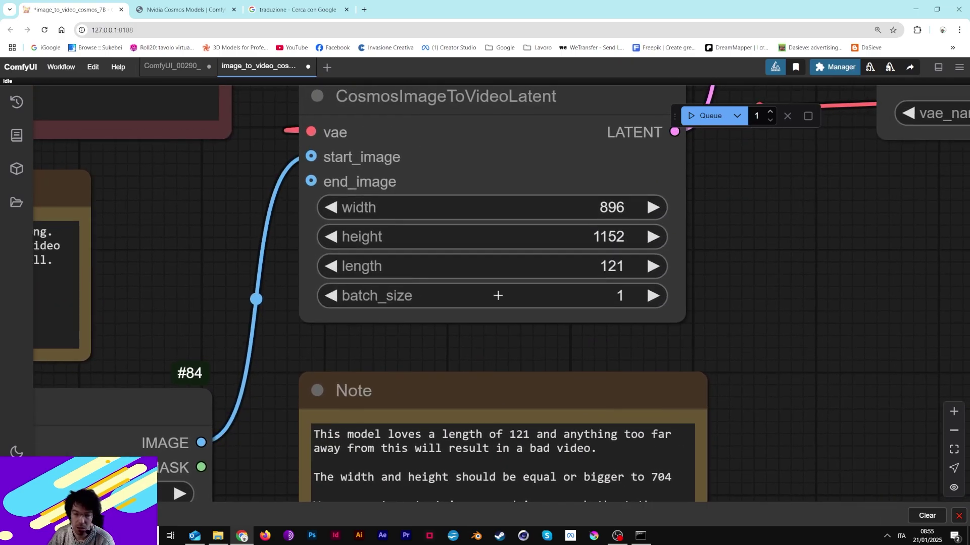
- Review the positive and negative prompt nodes, glance at the Nvidia Cosmos Models page, and return to the workflow
{"action": "scroll", "coordinate": [496, 294], "scroll_direction": "down", "scroll_amount": 4}
{"action": "left_click_drag", "start_coordinate": [341, 260], "coordinate": [639, 384]}
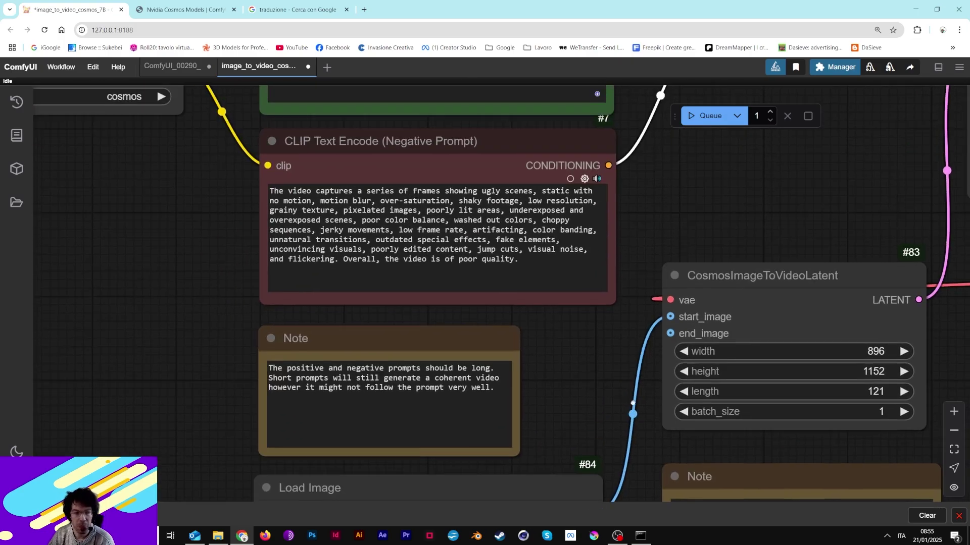
{"action": "scroll", "coordinate": [639, 384], "scroll_direction": "up", "scroll_amount": 5}
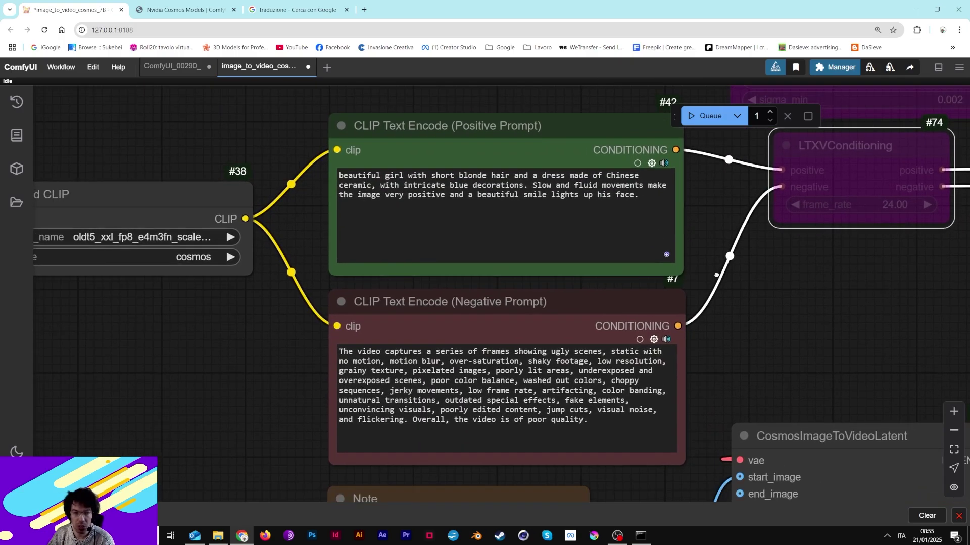
{"action": "left_click", "coordinate": [509, 175]}
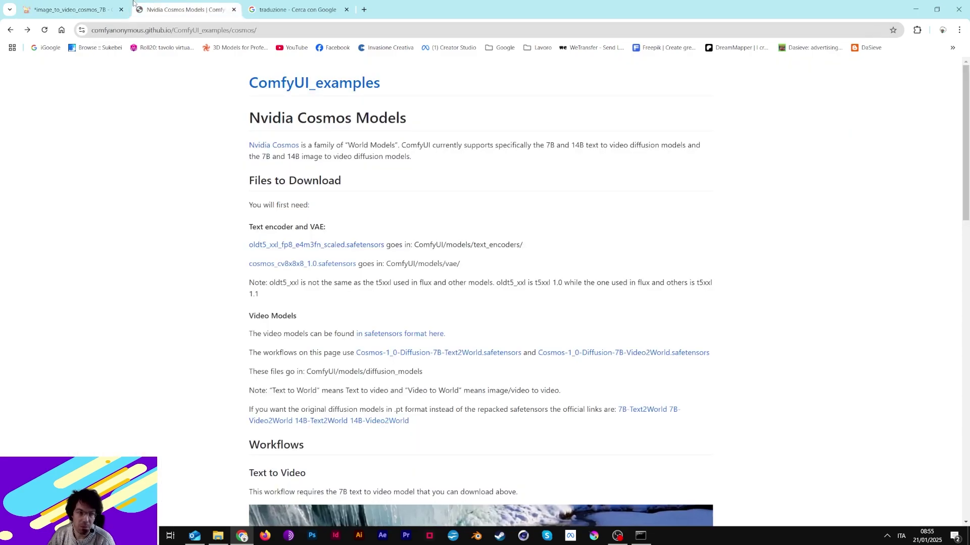
{"action": "left_click", "coordinate": [185, 10]}
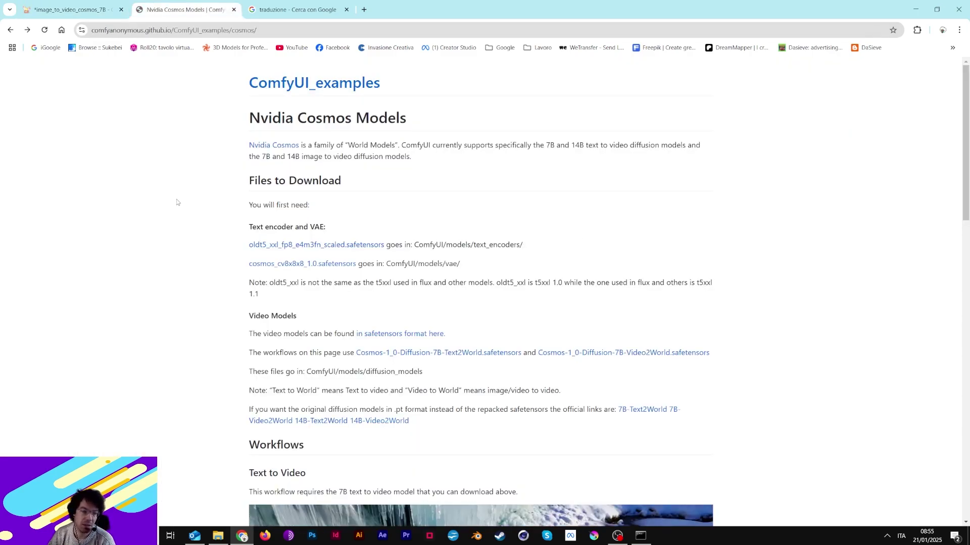
{"action": "left_click", "coordinate": [99, 4]}
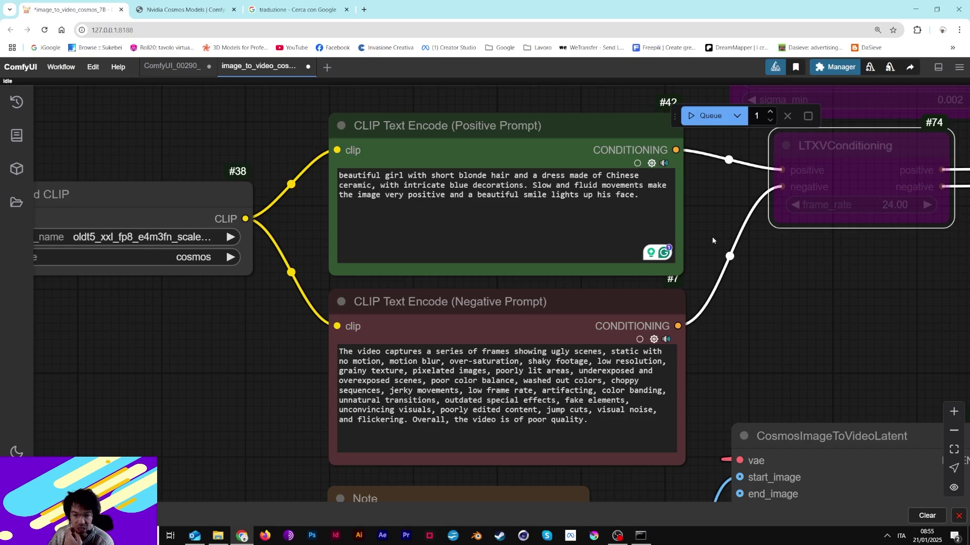
- Read the notes on prompt length and video dimensions, and compare the positive prompt with the portrait in Load Image
{"action": "left_click_drag", "start_coordinate": [732, 322], "coordinate": [543, 80]}
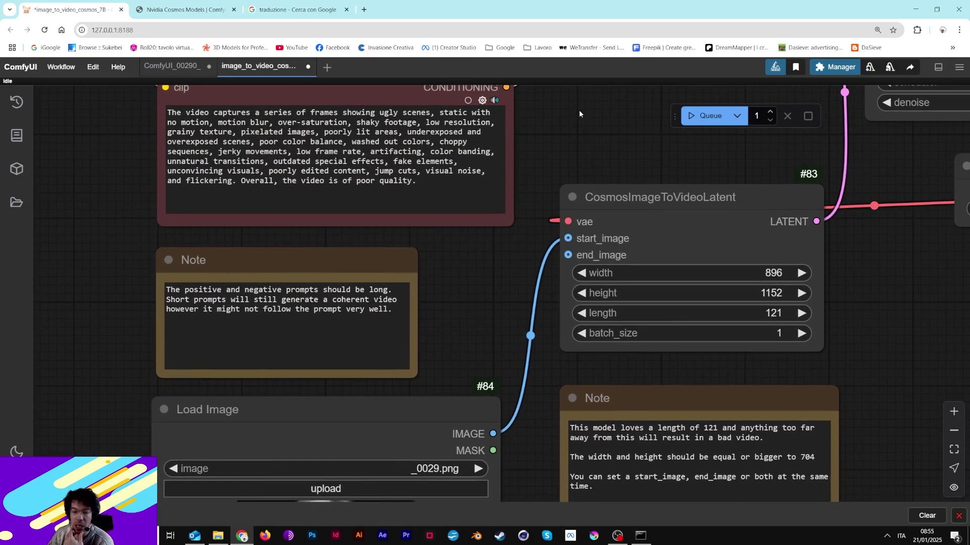
{"action": "left_click_drag", "start_coordinate": [652, 339], "coordinate": [551, 190]}
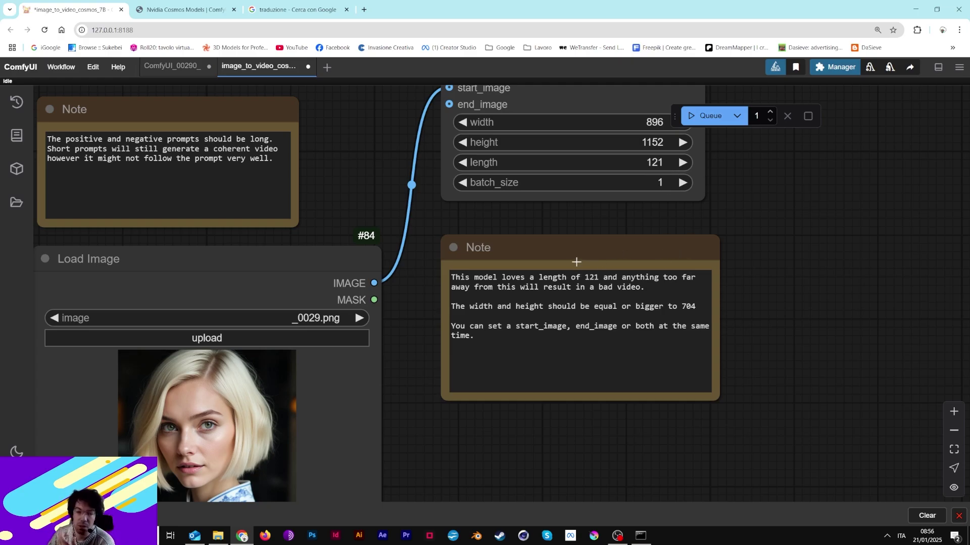
{"action": "left_click_drag", "start_coordinate": [448, 212], "coordinate": [707, 419]}
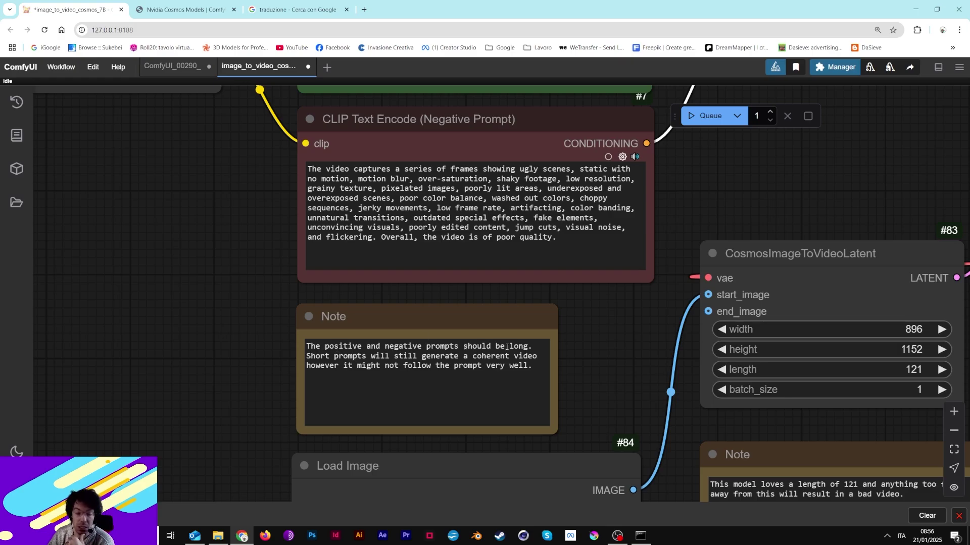
{"action": "left_click_drag", "start_coordinate": [659, 287], "coordinate": [690, 311]}
{"action": "right_click", "coordinate": [690, 312]}
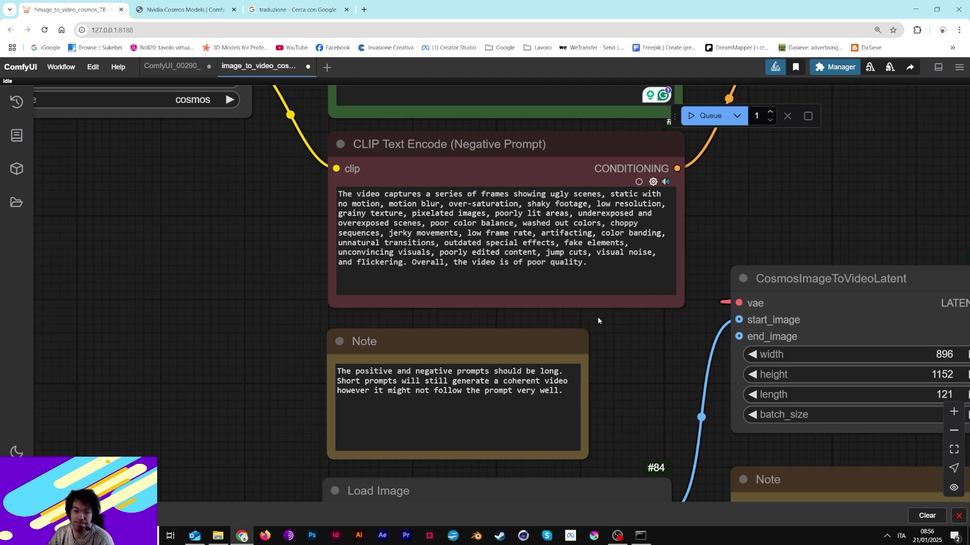
{"action": "scroll", "coordinate": [598, 317], "scroll_direction": "up", "scroll_amount": 5}
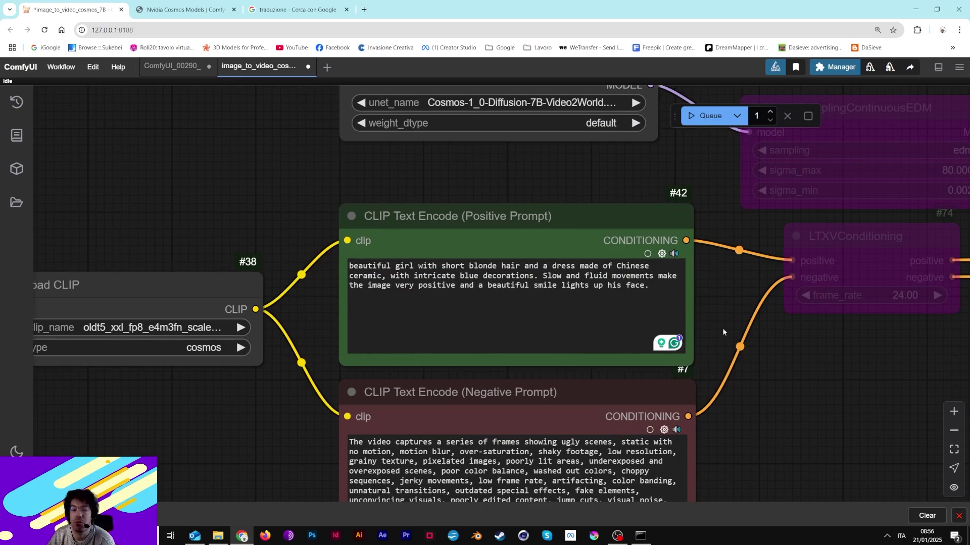
{"action": "scroll", "coordinate": [751, 351], "scroll_direction": "up", "scroll_amount": 4}
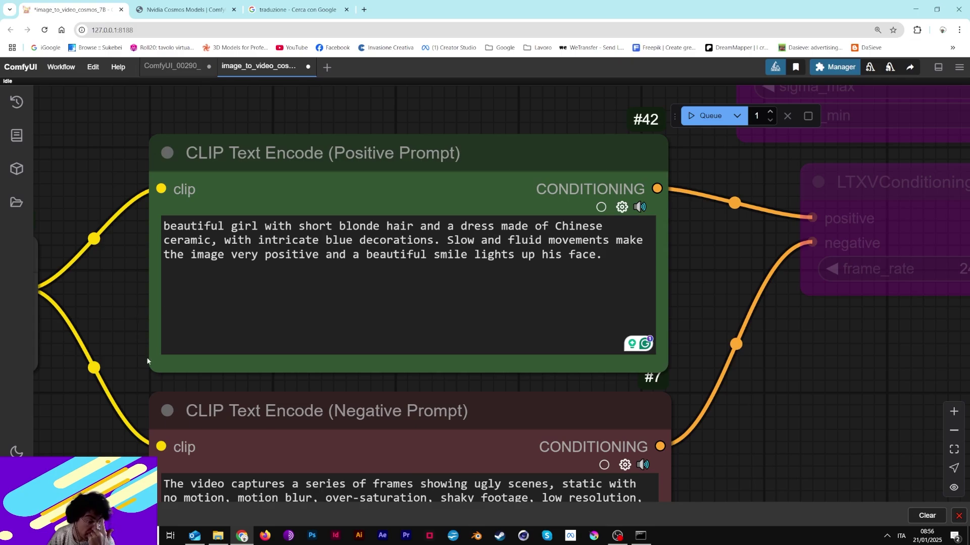
{"action": "left_click_drag", "start_coordinate": [147, 361], "coordinate": [353, 222]}
{"action": "scroll", "coordinate": [263, 380], "scroll_direction": "down", "scroll_amount": 5}
{"action": "scroll", "coordinate": [295, 386], "scroll_direction": "down", "scroll_amount": 5}
{"action": "scroll", "coordinate": [338, 297], "scroll_direction": "up", "scroll_amount": 5}
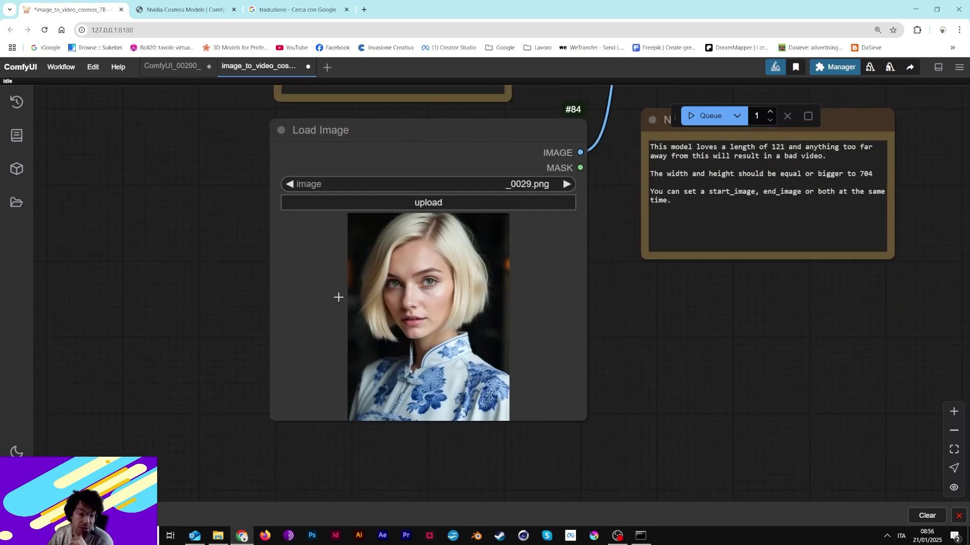
- Inspect the Load Image portrait's hair and blue-patterned dress up close, and reread how the positive prompt describes them
{"action": "scroll", "coordinate": [346, 314], "scroll_direction": "up", "scroll_amount": 3}
{"action": "scroll", "coordinate": [502, 334], "scroll_direction": "up", "scroll_amount": 3}
{"action": "left_click_drag", "start_coordinate": [579, 344], "coordinate": [589, 224]}
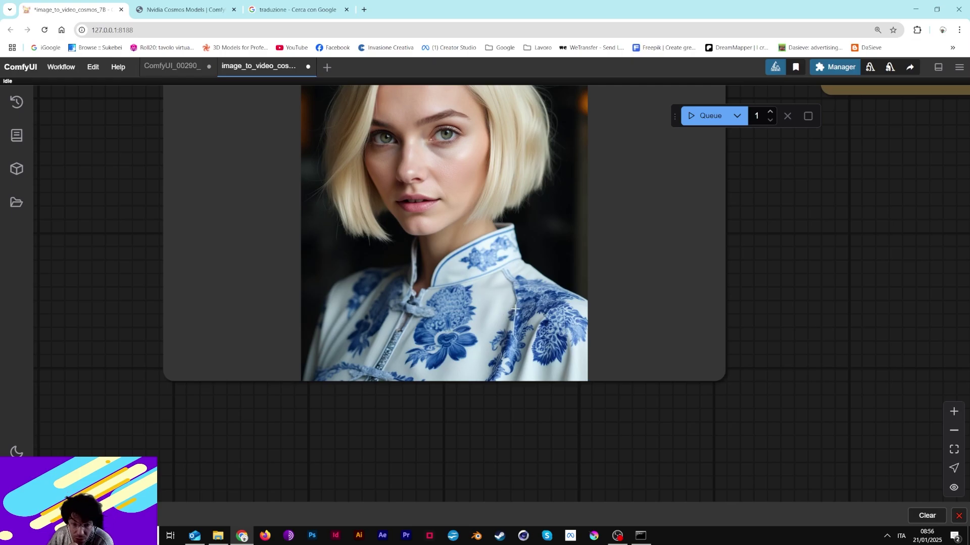
{"action": "scroll", "coordinate": [584, 242], "scroll_direction": "down", "scroll_amount": 5}
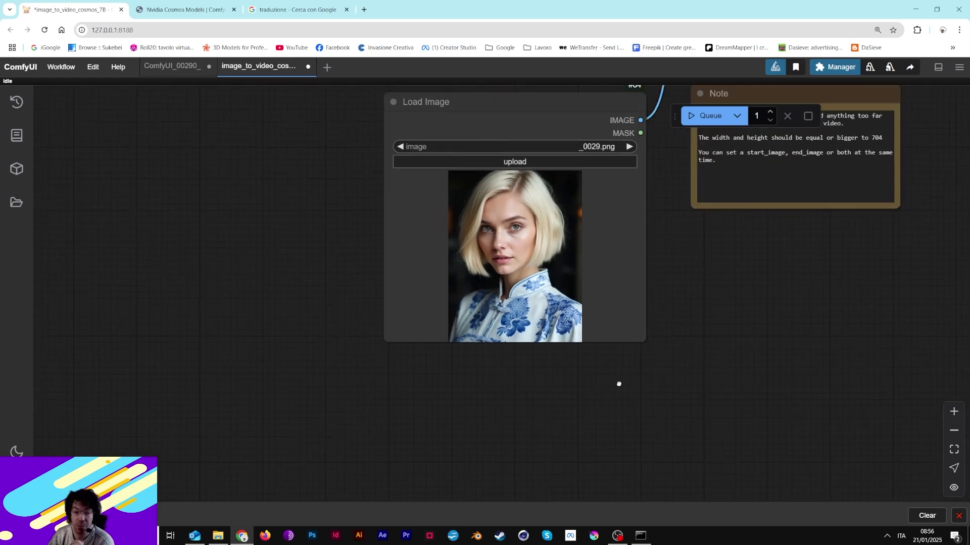
{"action": "left_click_drag", "start_coordinate": [596, 131], "coordinate": [555, 430]}
{"action": "left_click_drag", "start_coordinate": [465, 162], "coordinate": [455, 255]}
{"action": "scroll", "coordinate": [282, 231], "scroll_direction": "up", "scroll_amount": 3}
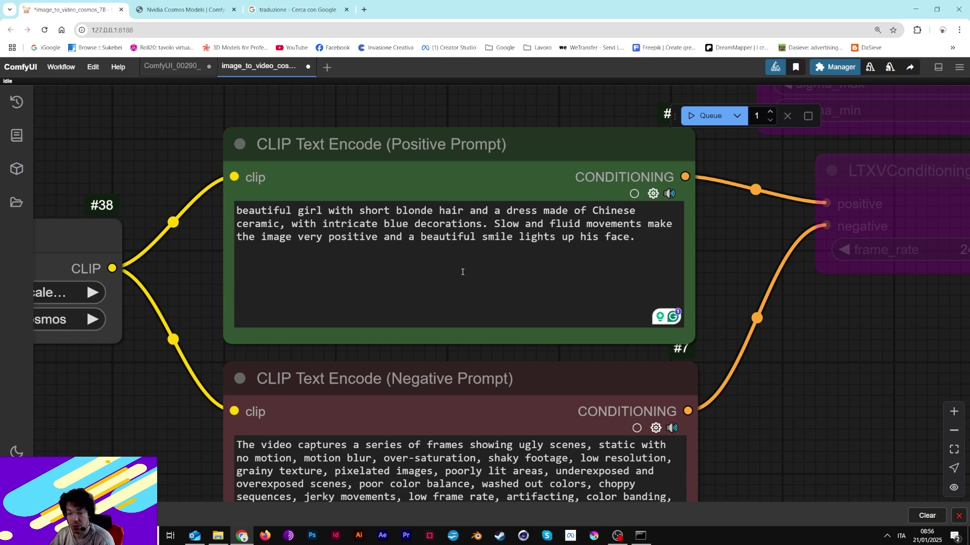
- Follow the workflow from the prompt nodes through KSampler and VAE Decode to the SaveAnimatedWEBP and SaveAnimatedPNG nodes
{"action": "scroll", "coordinate": [701, 303], "scroll_direction": "down", "scroll_amount": 5}
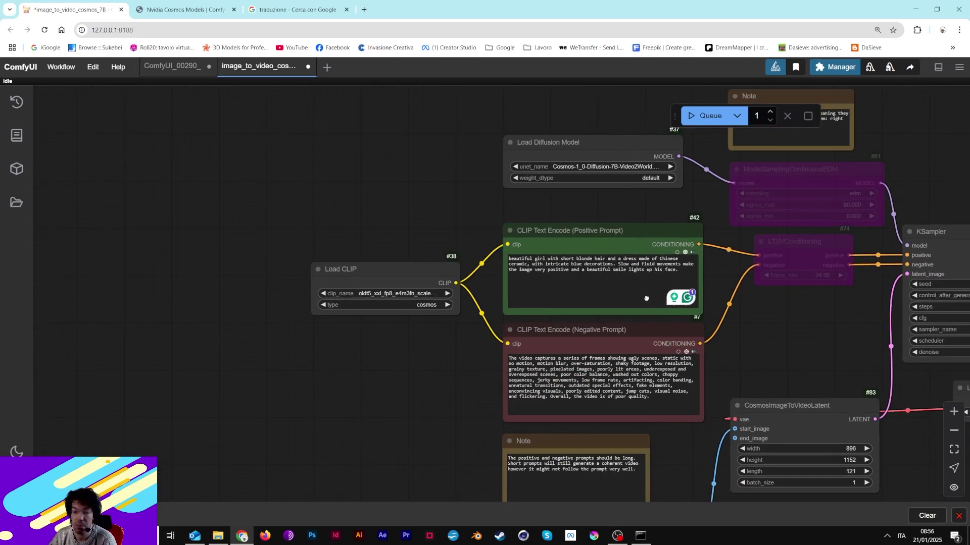
{"action": "left_click_drag", "start_coordinate": [717, 313], "coordinate": [494, 255]}
{"action": "mouse_move", "coordinate": [474, 233]}
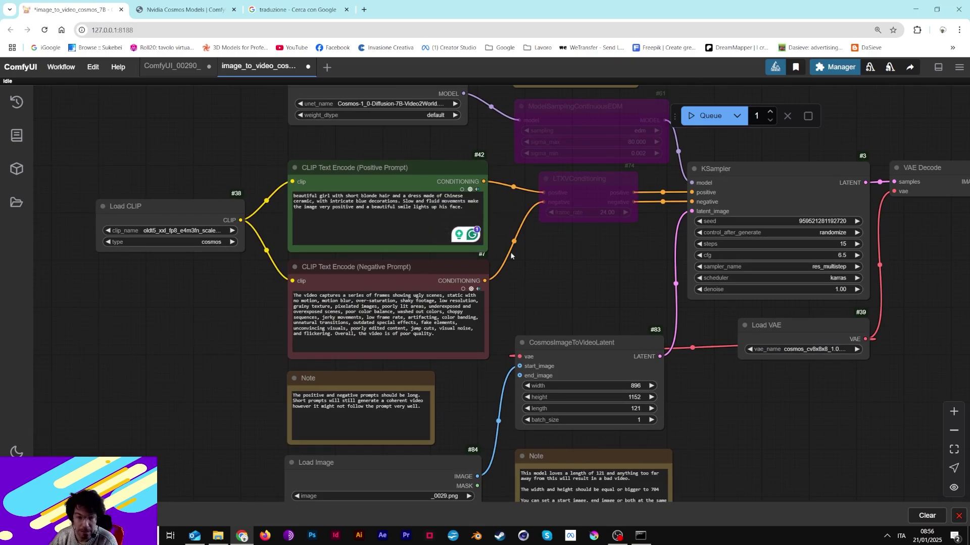
{"action": "left_click_drag", "start_coordinate": [519, 263], "coordinate": [308, 232]}
{"action": "left_click_drag", "start_coordinate": [758, 222], "coordinate": [355, 179]}
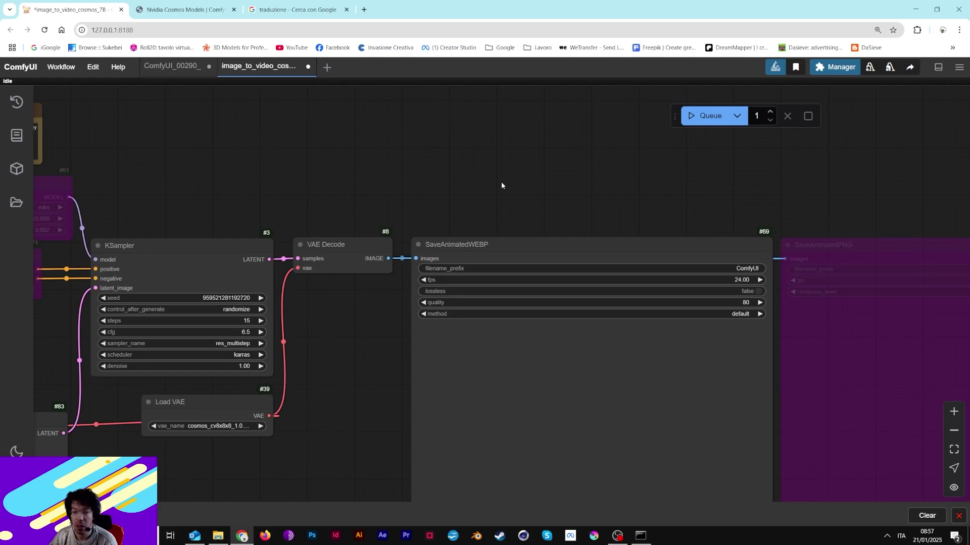
{"action": "left_click_drag", "start_coordinate": [558, 187], "coordinate": [263, 173]}
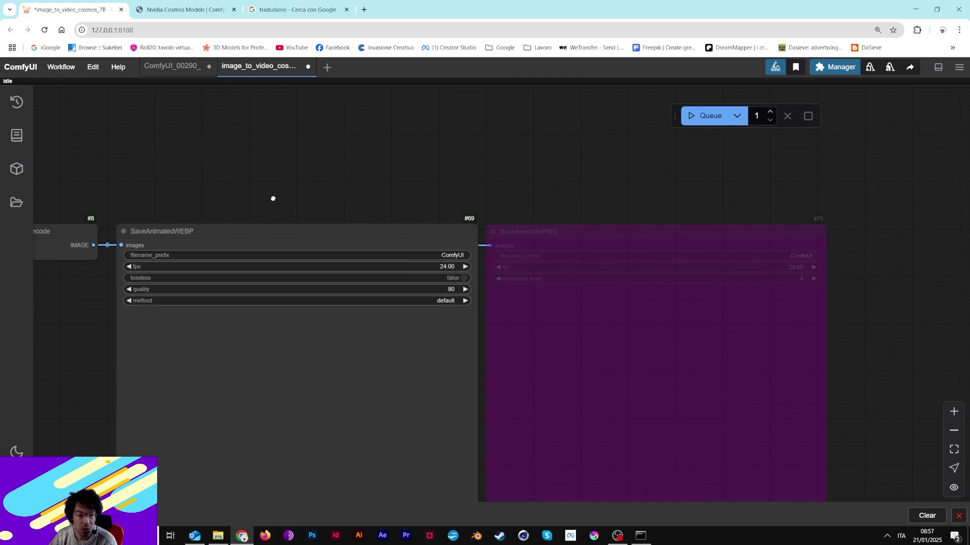
{"action": "left_click_drag", "start_coordinate": [272, 199], "coordinate": [274, 198]}
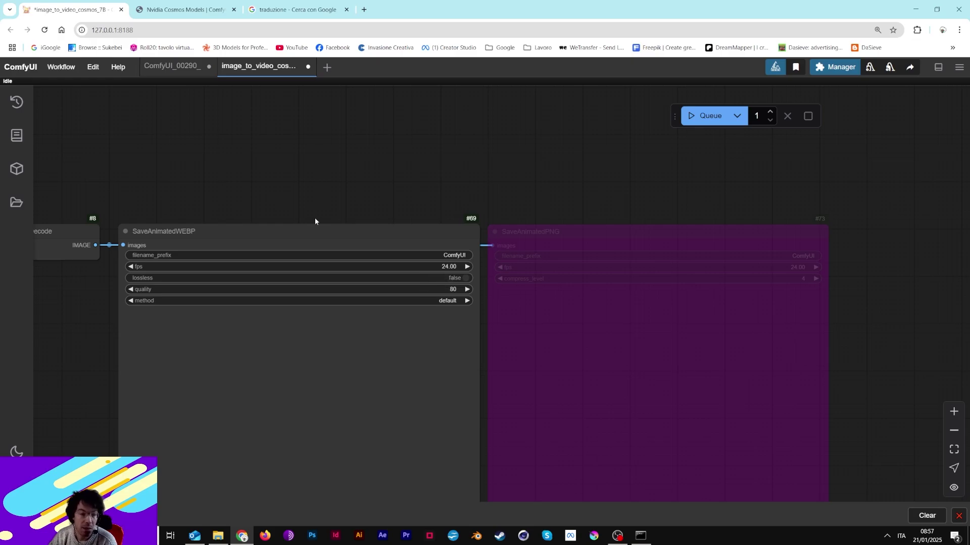
- Survey the whole workflow, and examine the Load Image and CosmosImageToVideoLatent nodes with their notes
{"action": "scroll", "coordinate": [316, 220], "scroll_direction": "down", "scroll_amount": 5}
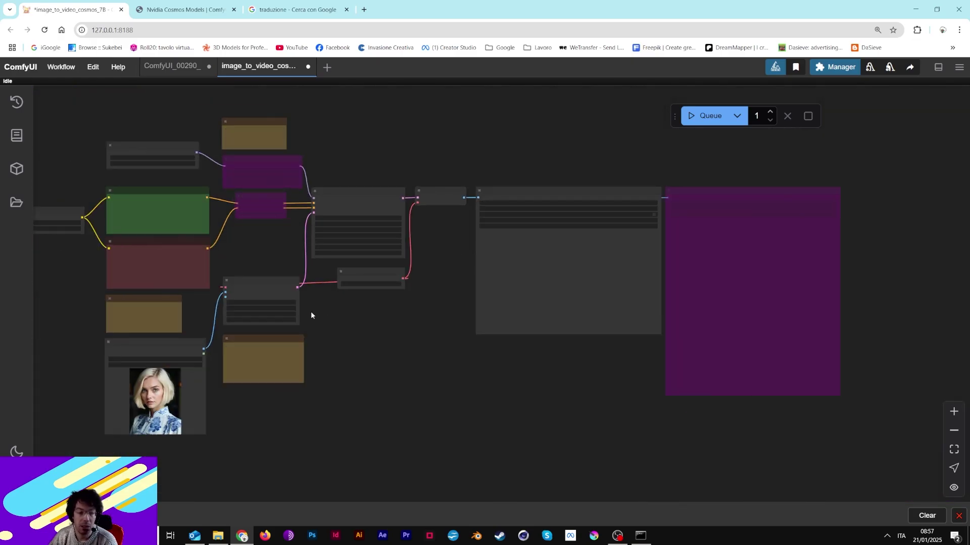
{"action": "left_click_drag", "start_coordinate": [312, 315], "coordinate": [508, 280]}
{"action": "scroll", "coordinate": [404, 322], "scroll_direction": "up", "scroll_amount": 7}
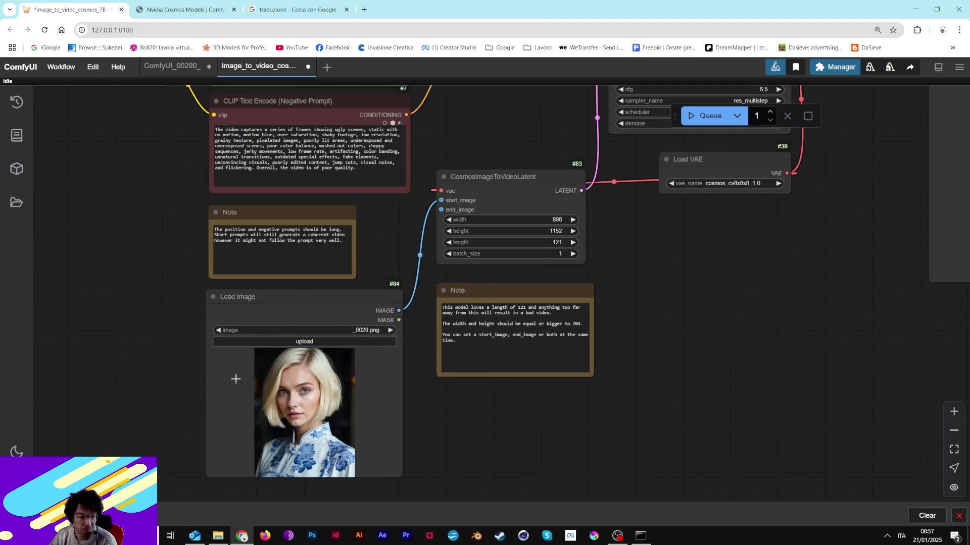
{"action": "left_click_drag", "start_coordinate": [604, 239], "coordinate": [532, 375]}
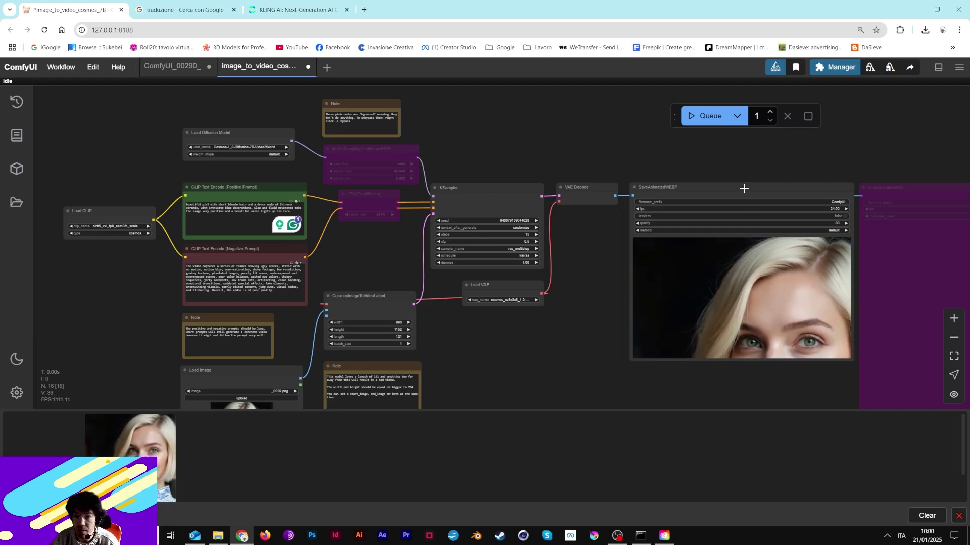
- Open the generated portrait animation ComfyUI_00388_.webp in its own browser tab, and check the generation time in the ComfyUI console
{"action": "left_click_drag", "start_coordinate": [126, 480], "coordinate": [367, 11]}
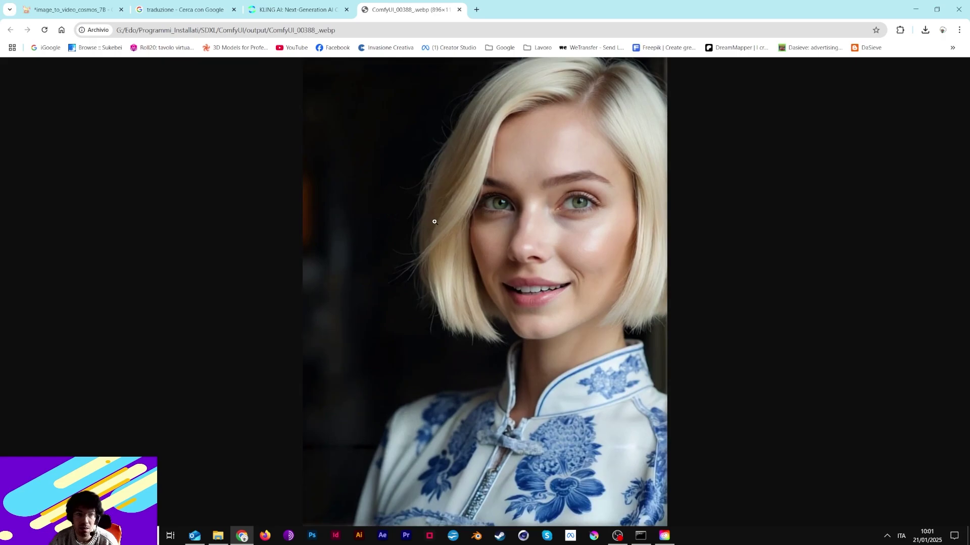
{"action": "left_click", "coordinate": [642, 537]}
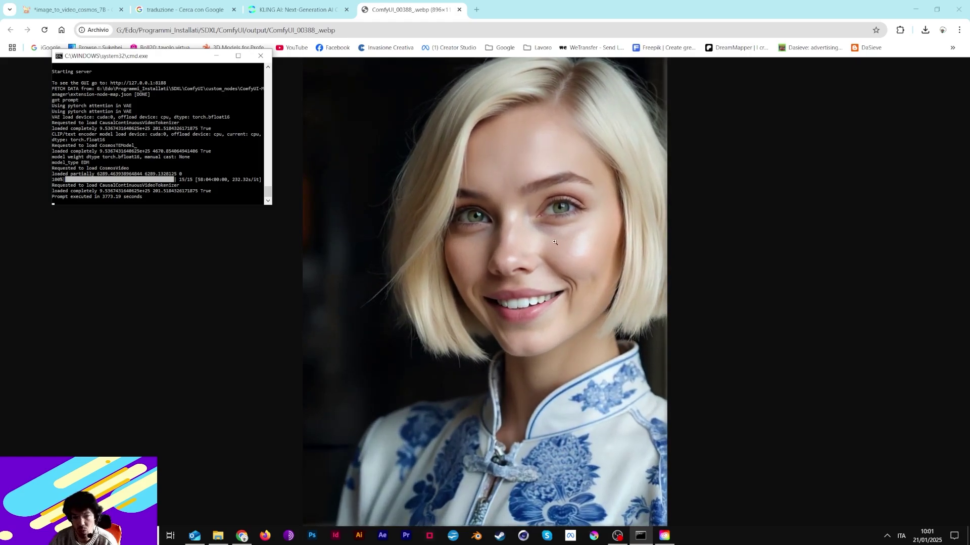
{"action": "left_click", "coordinate": [227, 56]}
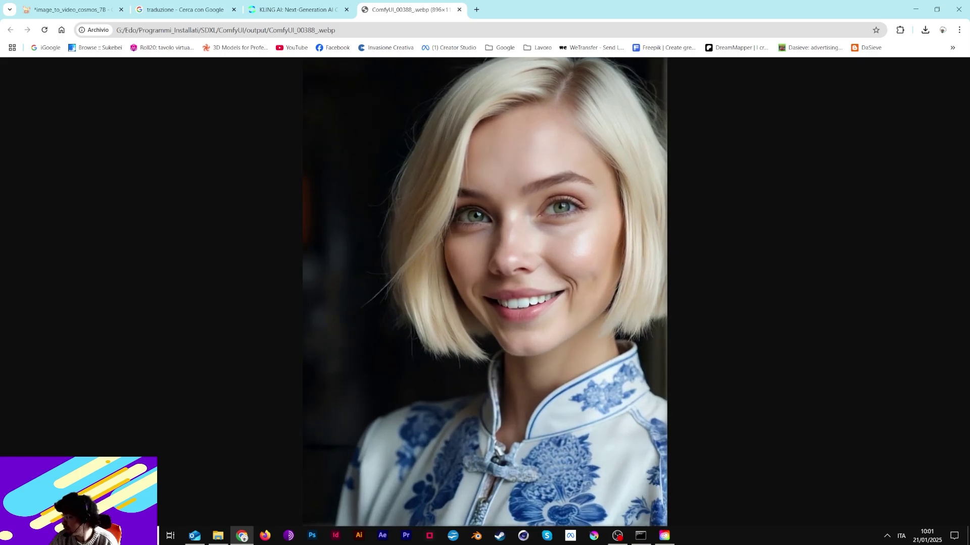
- View the animations ComfyUI_00386_.webp and ComfyUI_00387_.webp in separate browser tabs, and return to the Load Image area of the workflow
{"action": "left_click_drag", "start_coordinate": [481, 11], "coordinate": [484, 12]}
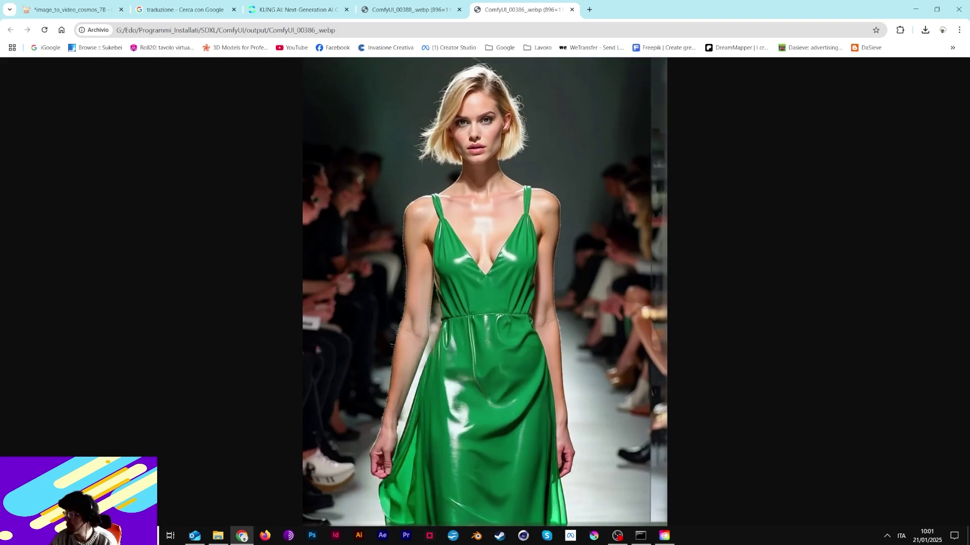
{"action": "left_click_drag", "start_coordinate": [573, 6], "coordinate": [582, 5]}
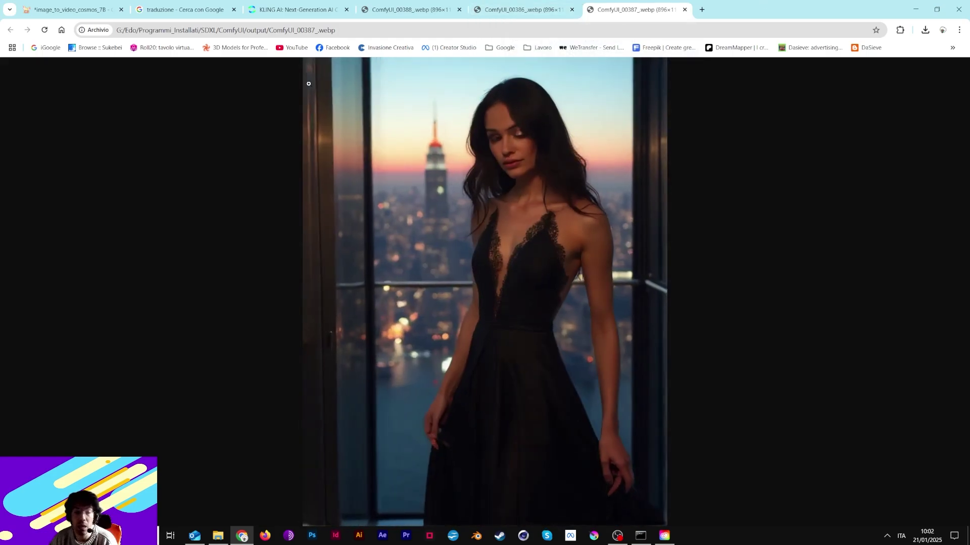
{"action": "key", "text": "ctrl+1"}
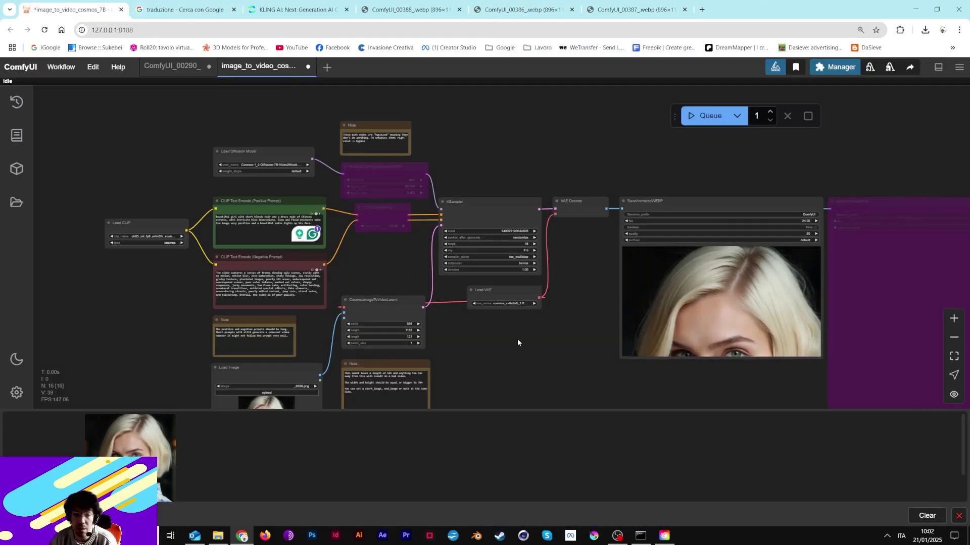
{"action": "left_click_drag", "start_coordinate": [517, 343], "coordinate": [598, 211]}
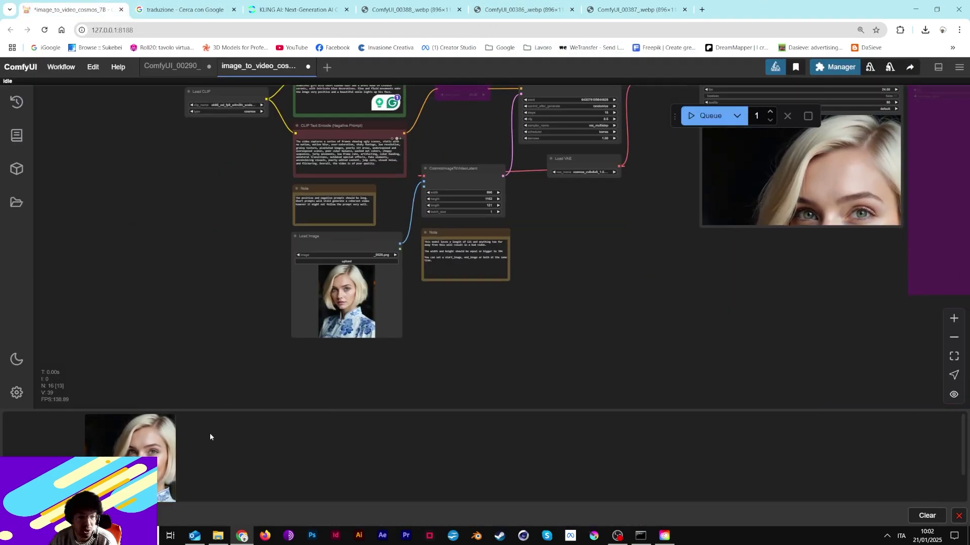
- Switch to KLING AI and watch the 10-second blonde portrait video, including in full screen, dismissing the mail notification
{"action": "left_click", "coordinate": [266, 3]}
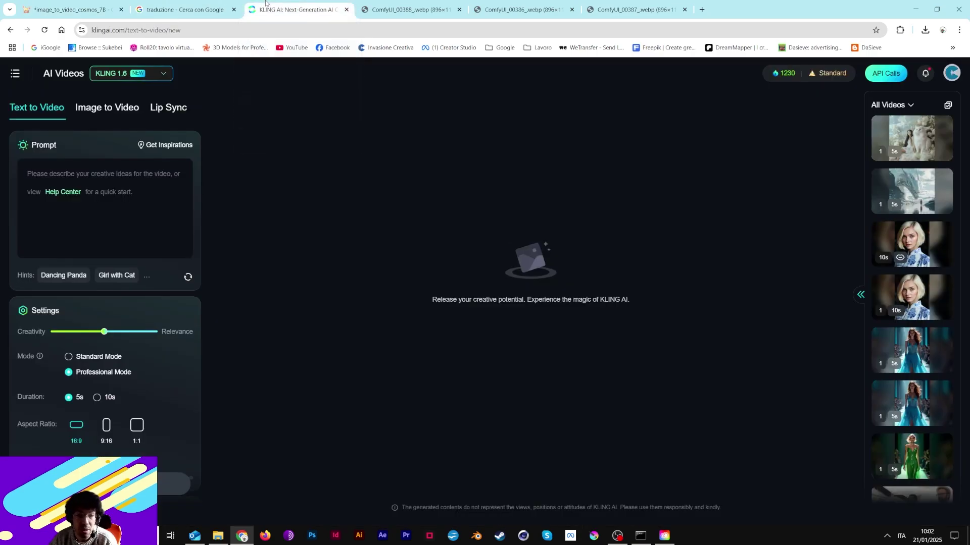
{"action": "left_click", "coordinate": [913, 292]}
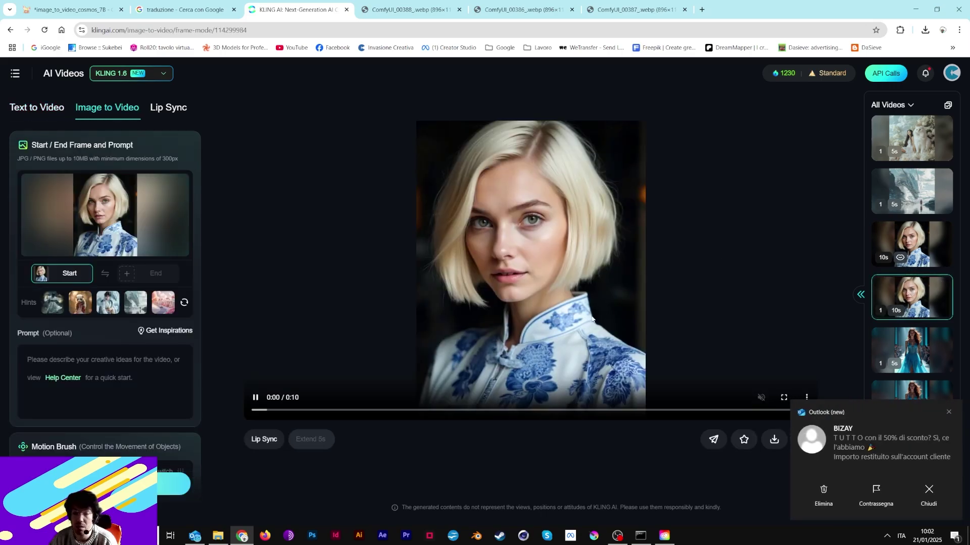
{"action": "left_click", "coordinate": [947, 413]}
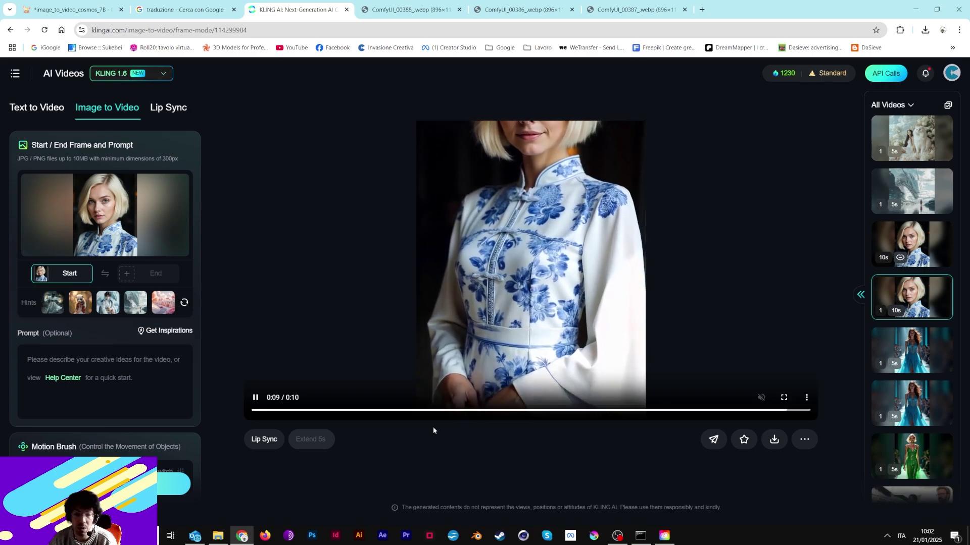
{"action": "left_click", "coordinate": [782, 398]}
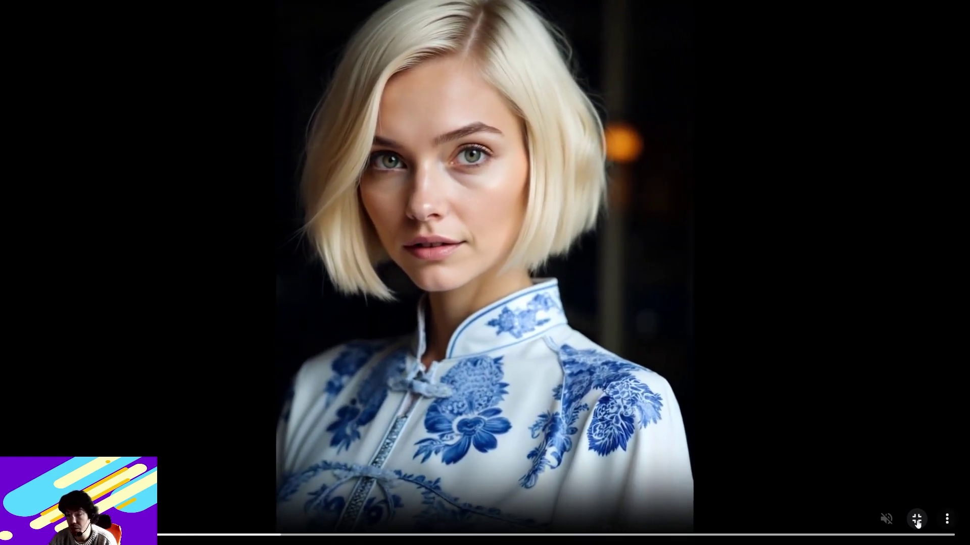
{"action": "left_click", "coordinate": [916, 520]}
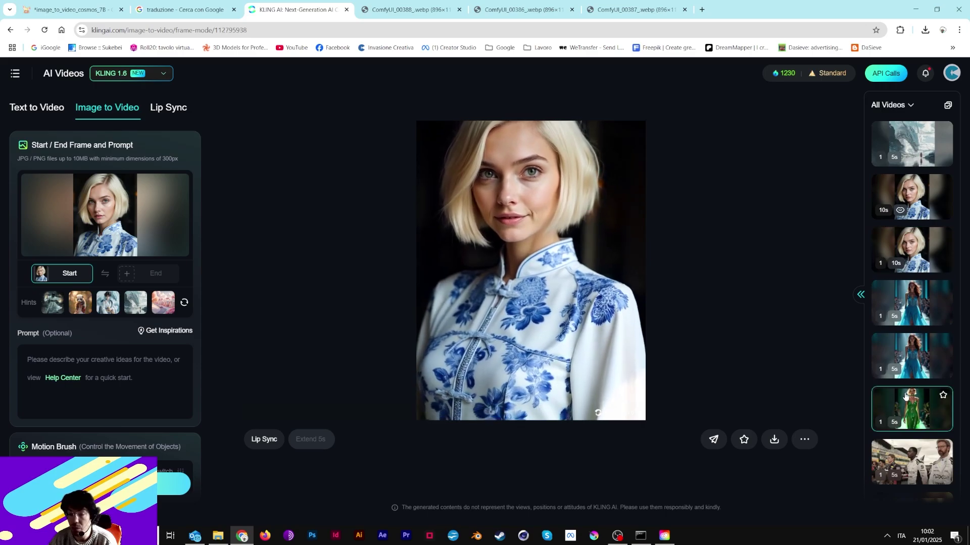
- Play the green-dress catwalk video from the KLING AI history, viewing it briefly in full screen
{"action": "left_click", "coordinate": [905, 396]}
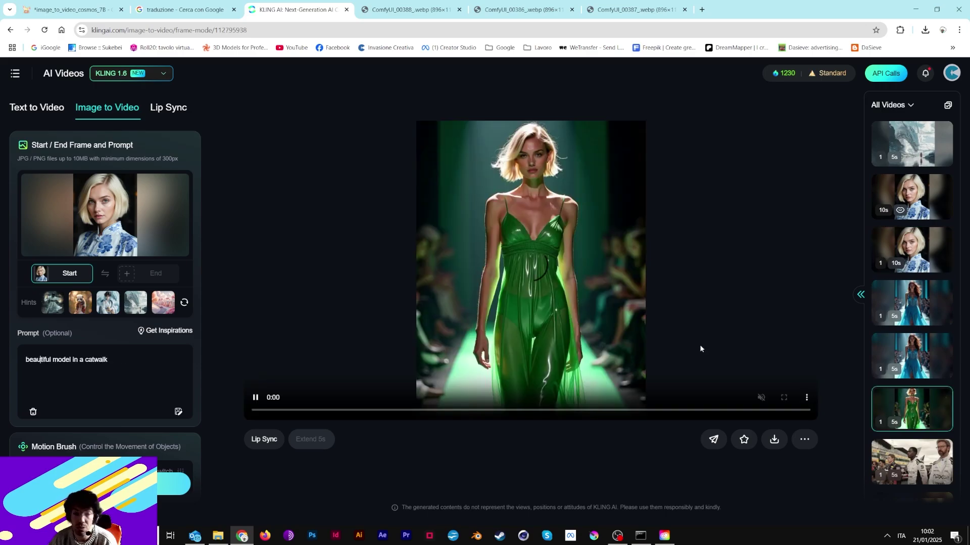
{"action": "left_click", "coordinate": [783, 398]}
{"action": "left_click", "coordinate": [915, 520]}
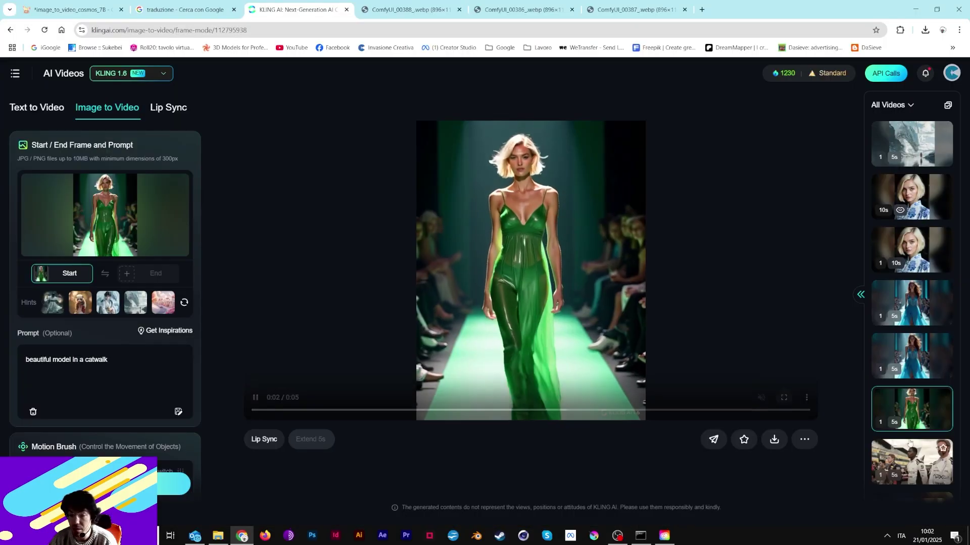
- Open the first blue-dress catwalk video in KLING AI, and close the green-dress comparison video in VLC after viewing it
{"action": "scroll", "coordinate": [909, 430], "scroll_direction": "down", "scroll_amount": 2}
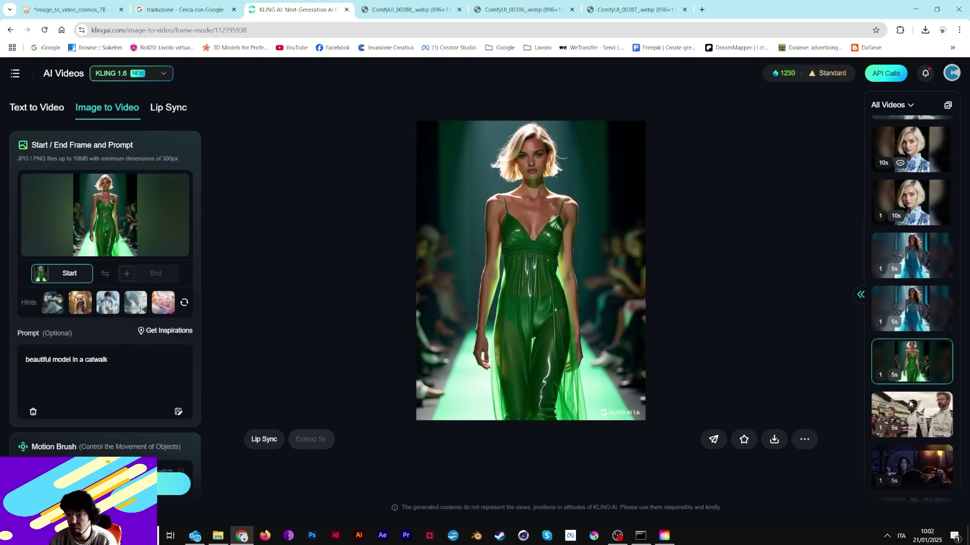
{"action": "scroll", "coordinate": [910, 404], "scroll_direction": "up", "scroll_amount": 3}
{"action": "left_click", "coordinate": [913, 357]}
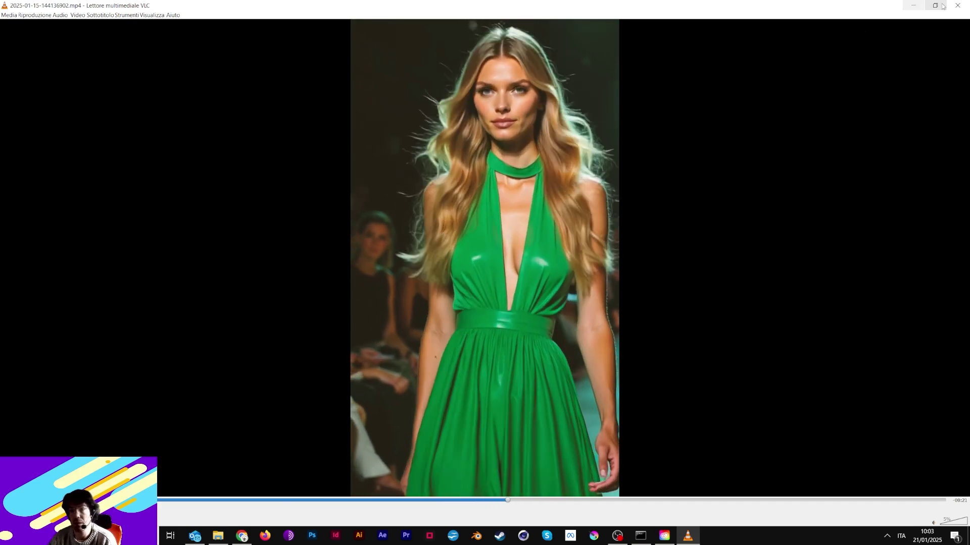
{"action": "left_click", "coordinate": [957, 5]}
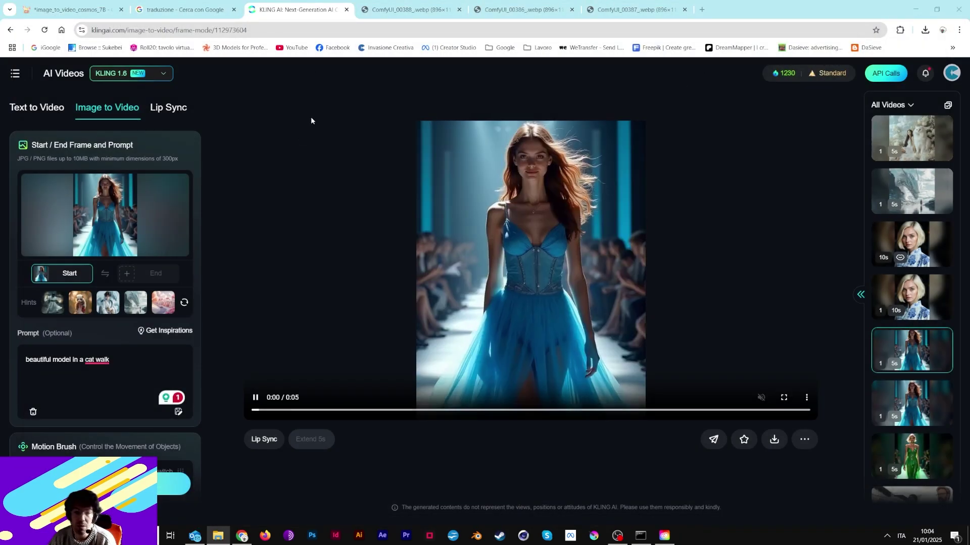
- Return to the ComfyUI workflow and review its loaders, prompts, KSampler, latent settings, source image and saved animation
{"action": "left_click", "coordinate": [81, 3]}
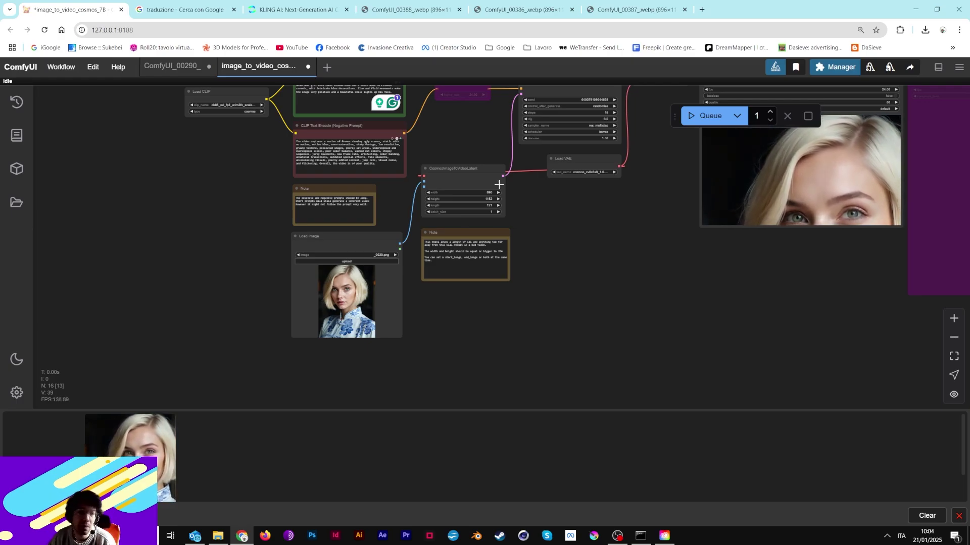
{"action": "left_click_drag", "start_coordinate": [613, 223], "coordinate": [387, 303]}
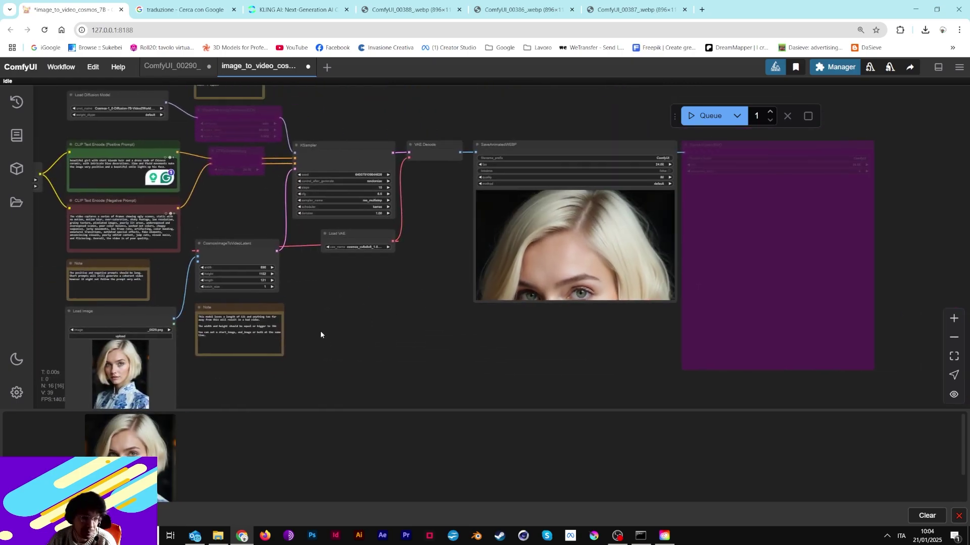
{"action": "left_click_drag", "start_coordinate": [320, 340], "coordinate": [412, 368]}
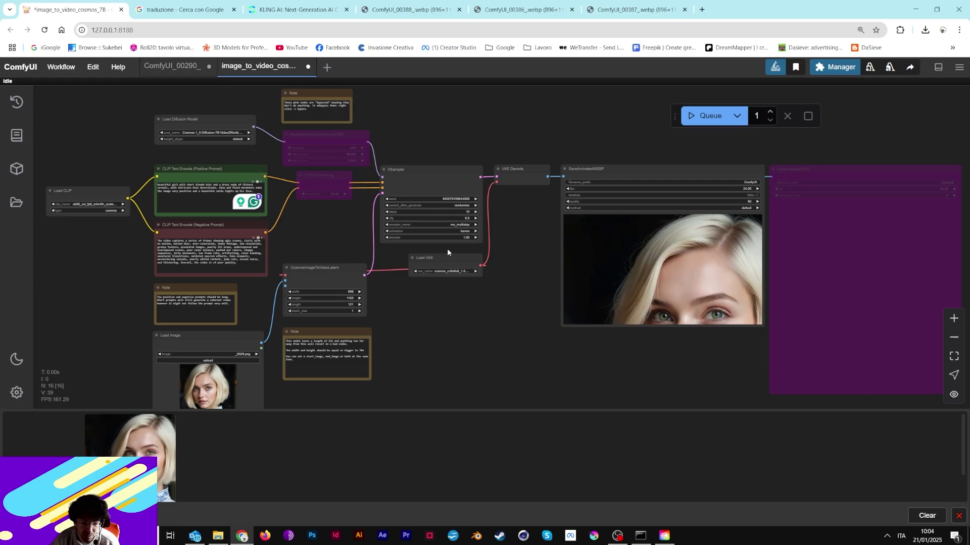
{"action": "scroll", "coordinate": [406, 298], "scroll_direction": "up", "scroll_amount": 3}
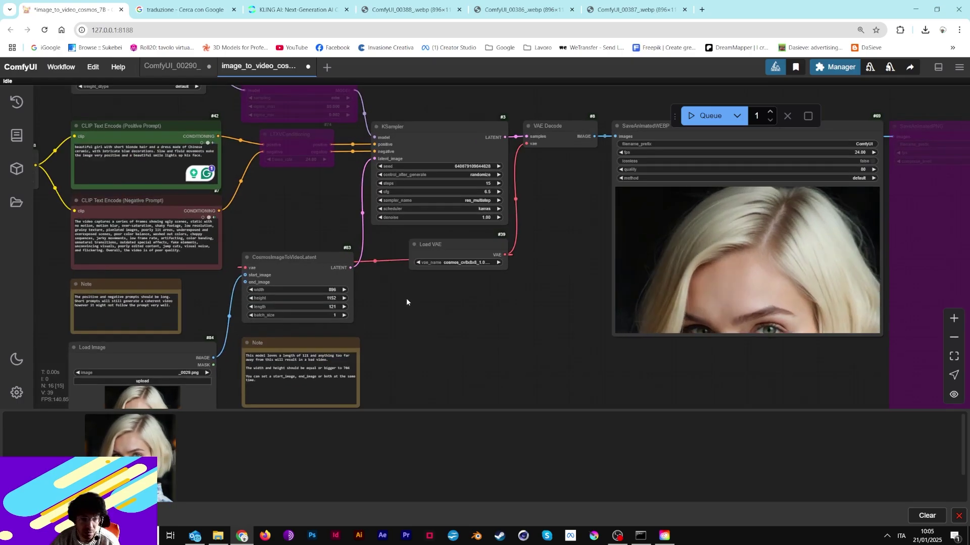
{"action": "left_click_drag", "start_coordinate": [329, 229], "coordinate": [372, 327]}
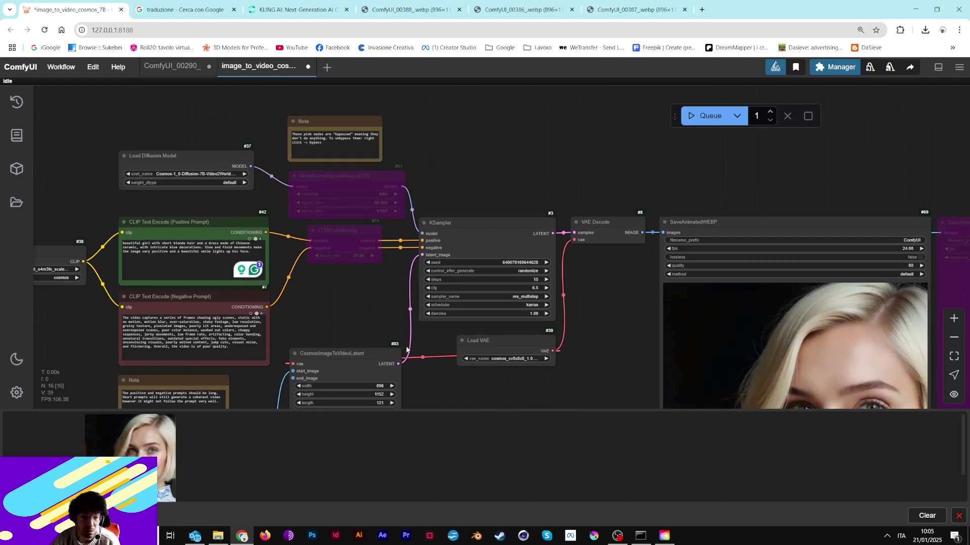
{"action": "left_click_drag", "start_coordinate": [407, 348], "coordinate": [437, 237]}
{"action": "left_click_drag", "start_coordinate": [163, 360], "coordinate": [229, 264]}
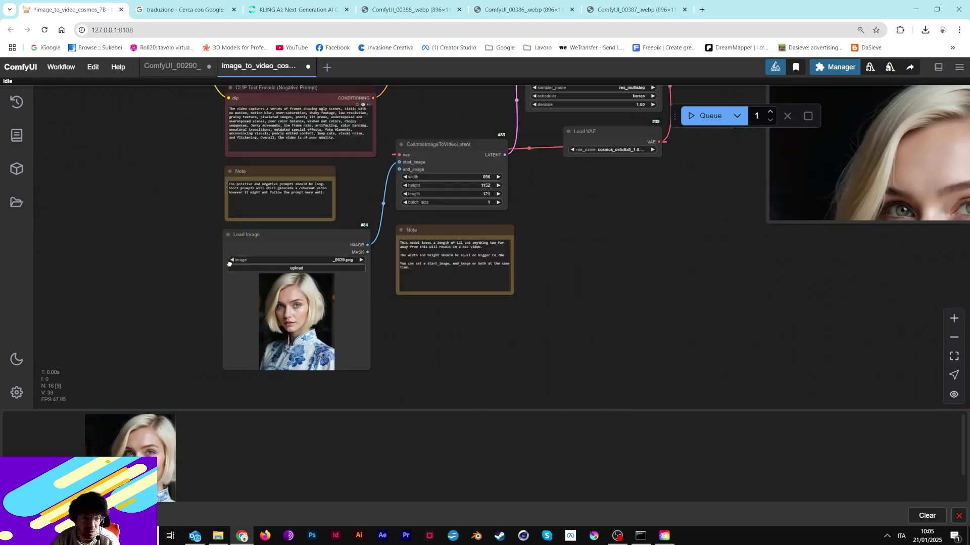
{"action": "left_click_drag", "start_coordinate": [150, 301], "coordinate": [187, 362]}
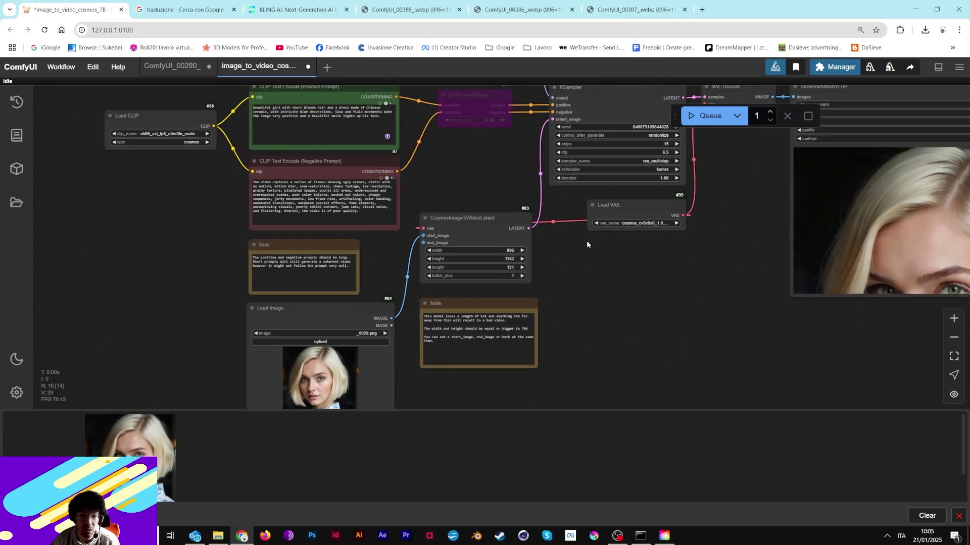
- Enlarge the SaveAnimatedWEBP node until its preview shows the whole blonde portrait animation
{"action": "left_click_drag", "start_coordinate": [631, 255], "coordinate": [392, 271]}
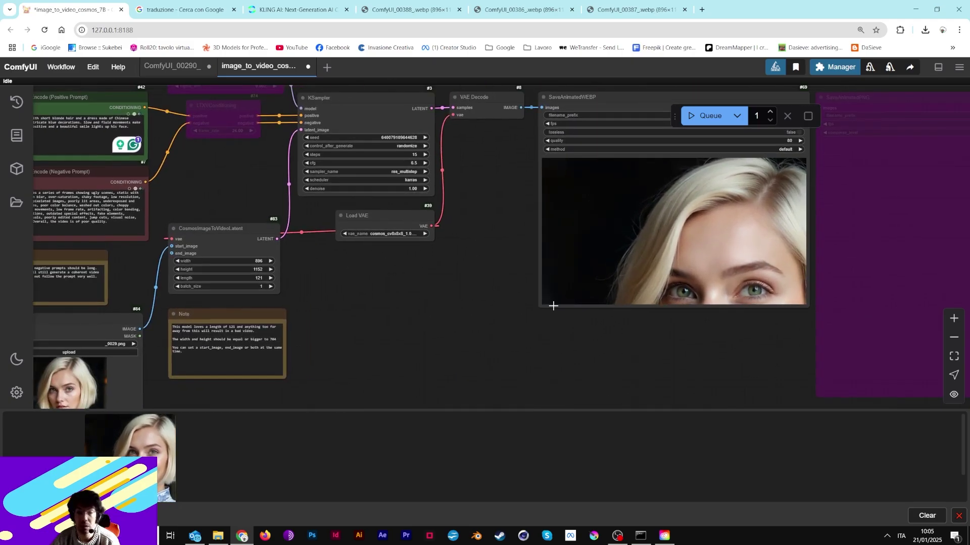
{"action": "scroll", "coordinate": [419, 286], "scroll_direction": "down", "scroll_amount": 1}
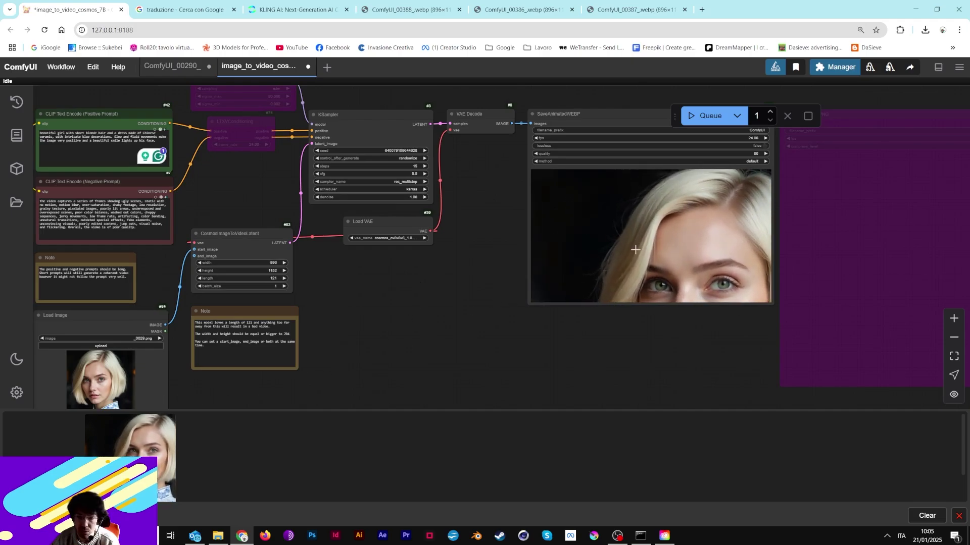
{"action": "left_click_drag", "start_coordinate": [770, 324], "coordinate": [794, 427]}
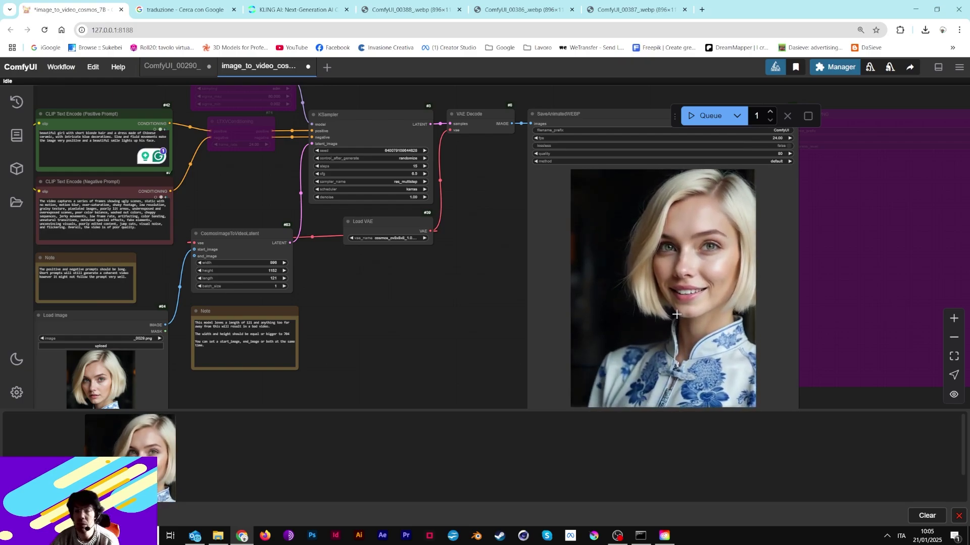
- Move the bypassed purple save node farther right so it stands clear of the enlarged SaveAnimatedWEBP node
{"action": "left_click_drag", "start_coordinate": [332, 311], "coordinate": [498, 284]}
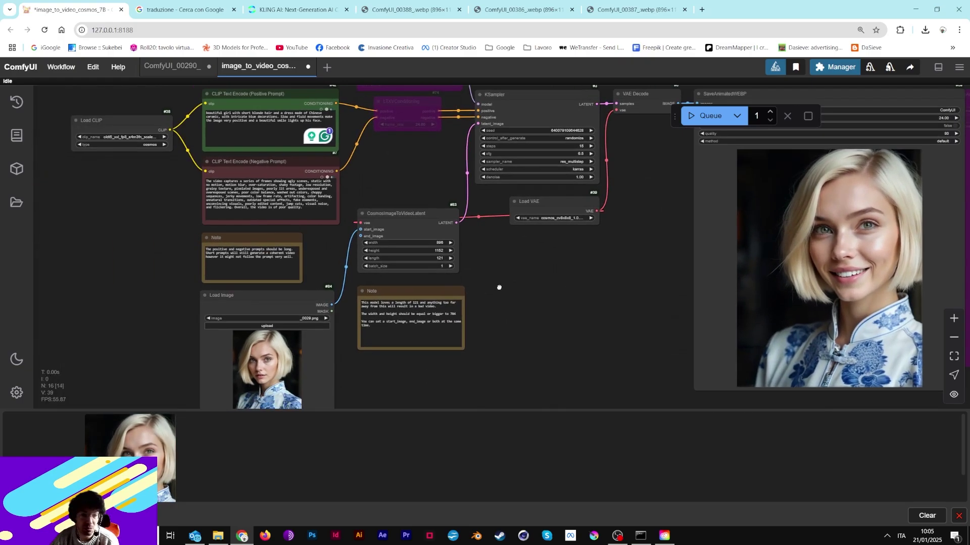
{"action": "scroll", "coordinate": [466, 379], "scroll_direction": "down", "scroll_amount": 2}
{"action": "left_click_drag", "start_coordinate": [589, 325], "coordinate": [362, 282]}
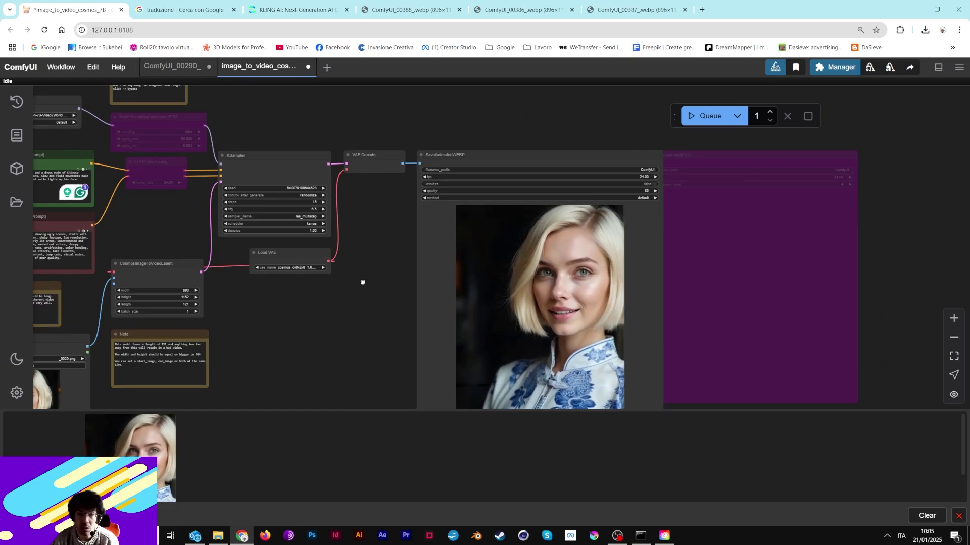
{"action": "left_click_drag", "start_coordinate": [747, 158], "coordinate": [817, 158]}
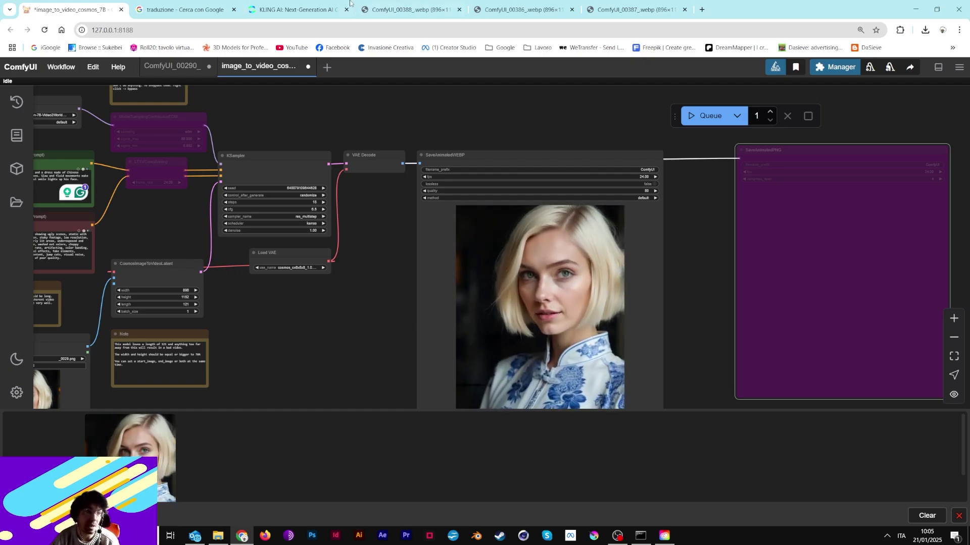
- Shift the KSampler and bypassed model sampling nodes slightly left, and move the bypassed LTXVConditioning node down beside the prompts
{"action": "left_click_drag", "start_coordinate": [215, 318], "coordinate": [535, 308]}
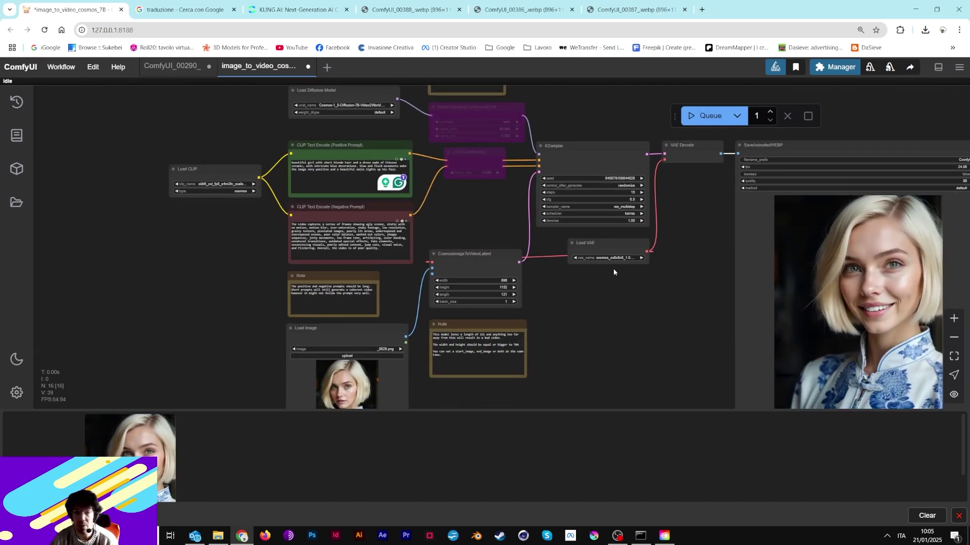
{"action": "left_click_drag", "start_coordinate": [613, 269], "coordinate": [393, 262]}
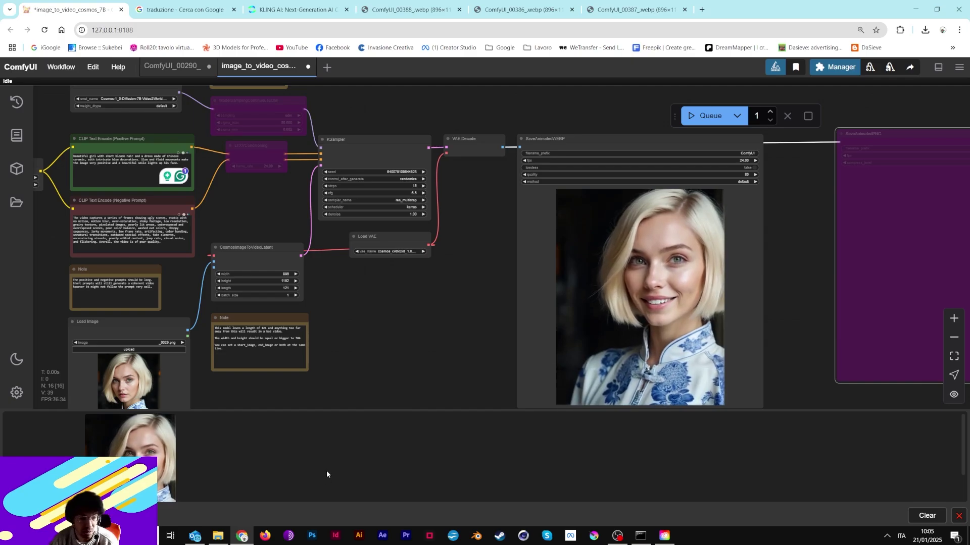
{"action": "left_click_drag", "start_coordinate": [343, 333], "coordinate": [464, 284]}
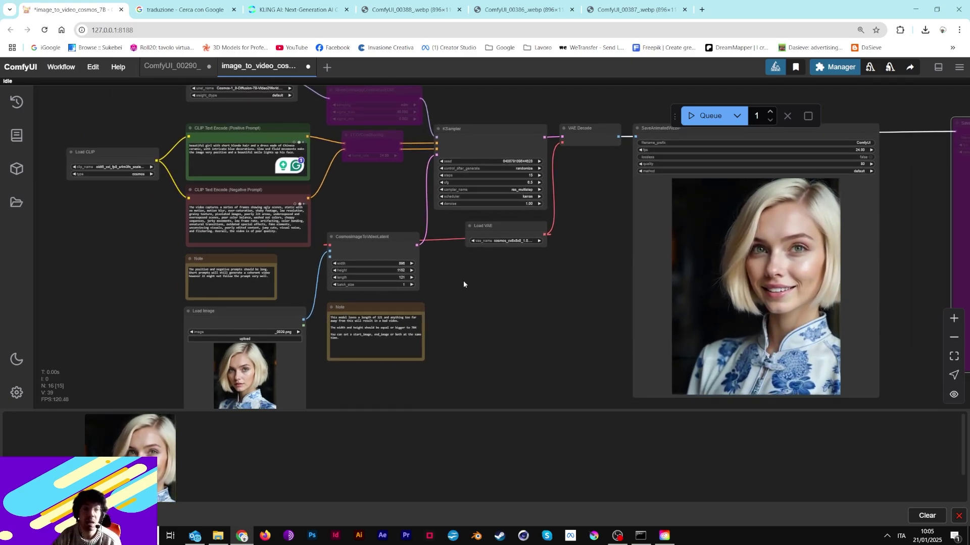
{"action": "left_click_drag", "start_coordinate": [601, 173], "coordinate": [586, 262]}
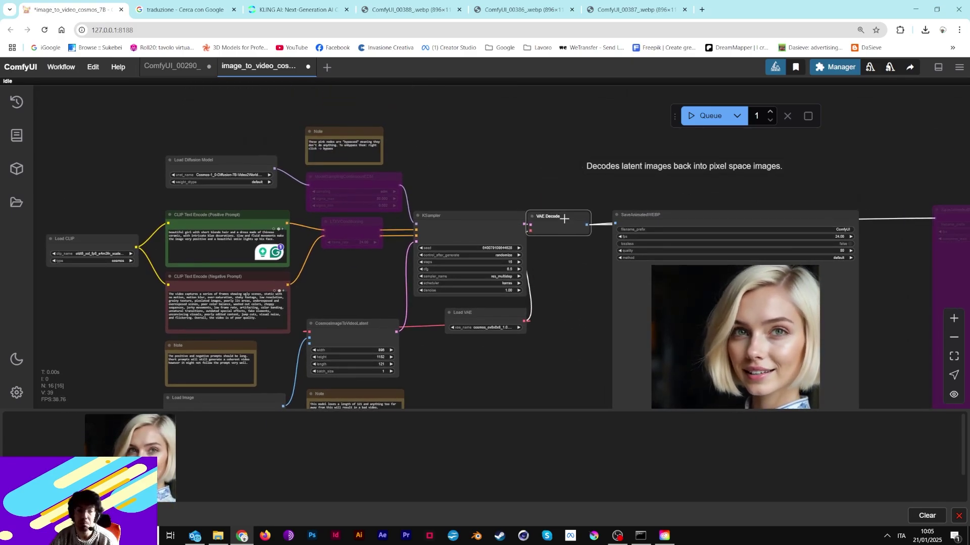
{"action": "left_click_drag", "start_coordinate": [461, 217], "coordinate": [452, 212]}
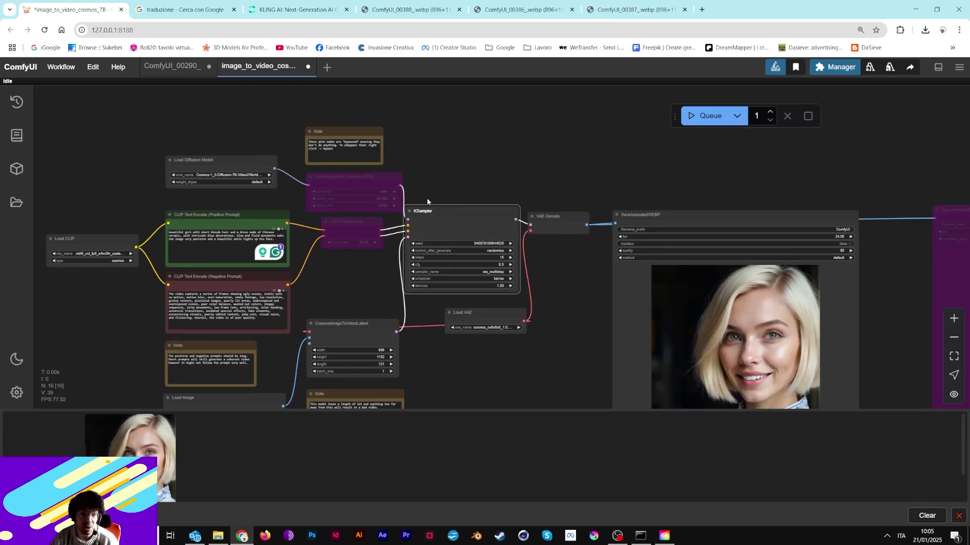
{"action": "left_click_drag", "start_coordinate": [332, 175], "coordinate": [341, 176]}
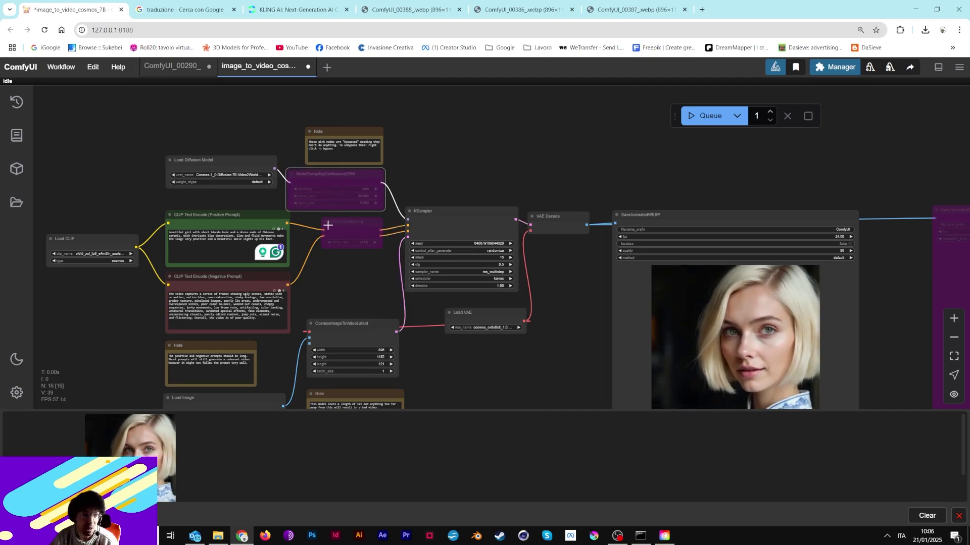
{"action": "left_click_drag", "start_coordinate": [343, 228], "coordinate": [326, 251]}
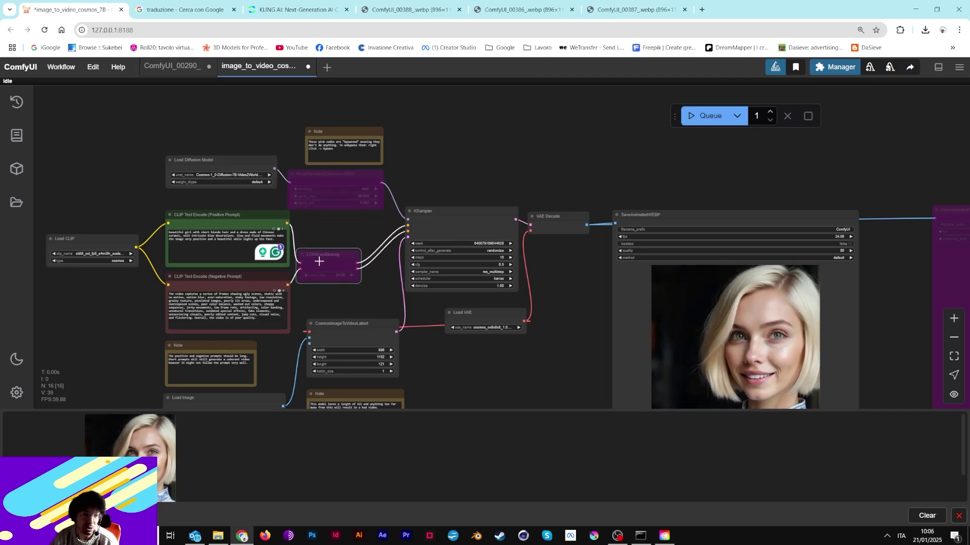
- Move the SaveAnimatedWEBP node slightly up and to the right, between VAE Decode and the bypassed save node
{"action": "left_click_drag", "start_coordinate": [187, 263], "coordinate": [342, 141]}
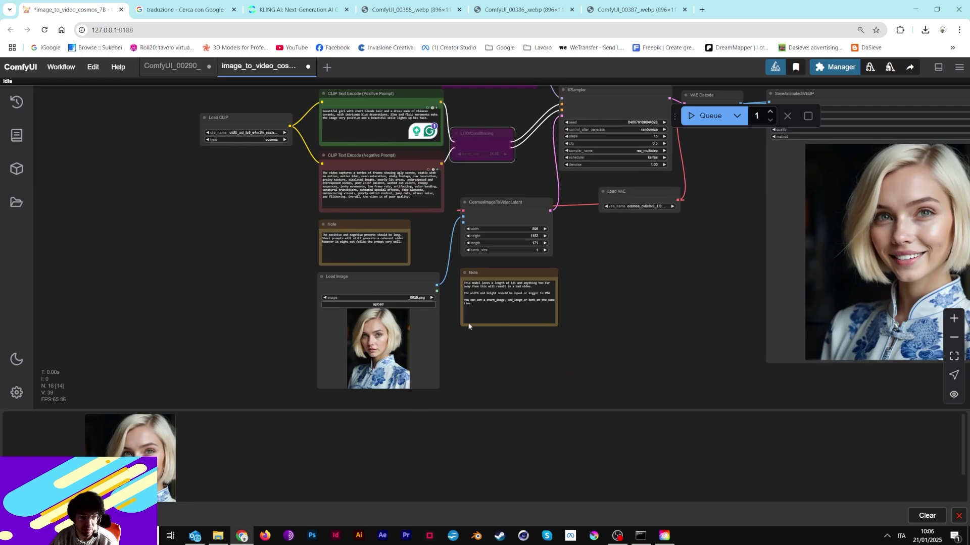
{"action": "left_click_drag", "start_coordinate": [661, 253], "coordinate": [375, 255]}
{"action": "left_click_drag", "start_coordinate": [511, 213], "coordinate": [377, 257]}
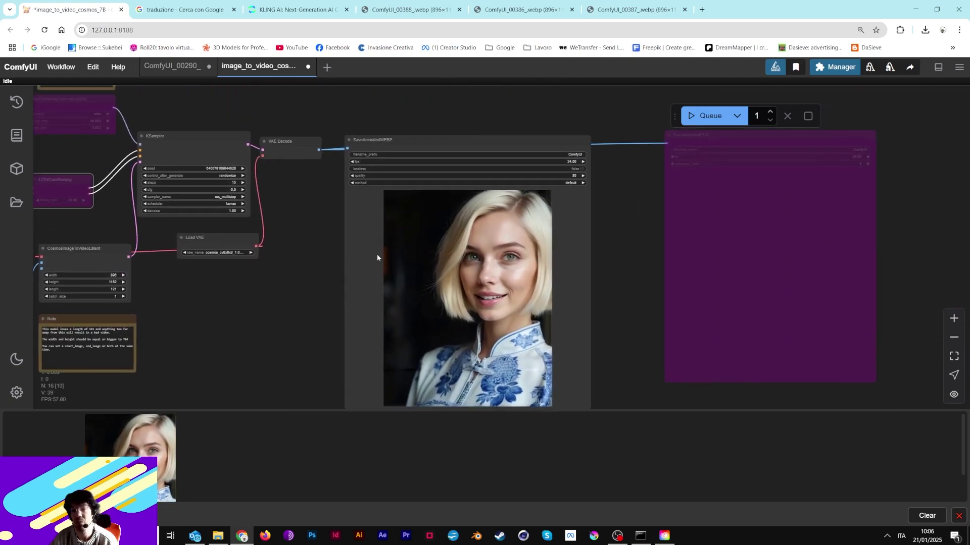
{"action": "left_click_drag", "start_coordinate": [485, 160], "coordinate": [479, 122]}
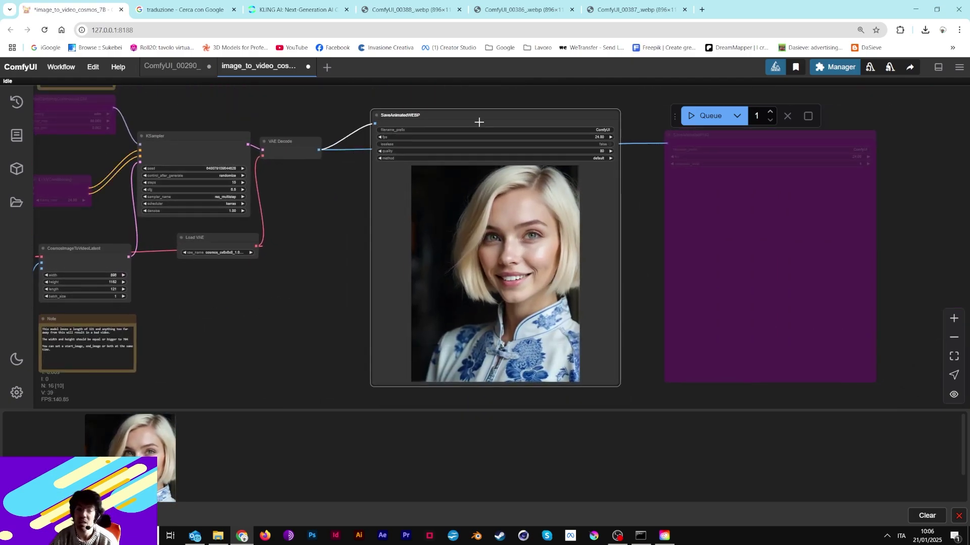